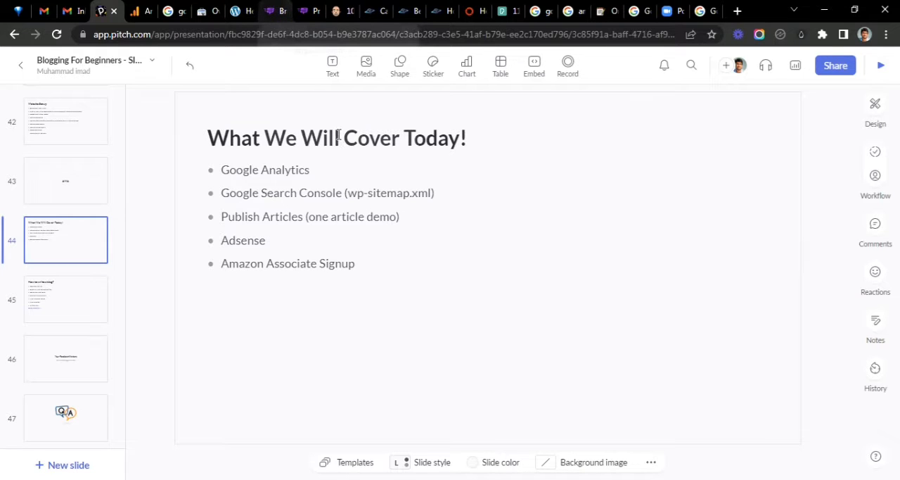
# - Open the betta fish article draft in Bramework and highlight its title
pyautogui.click(275, 11)
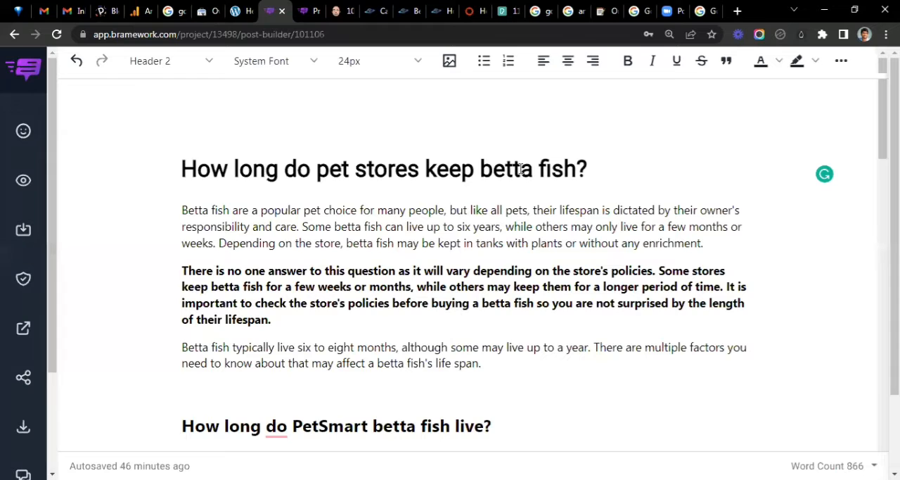
pyautogui.tripleClick(545, 176)
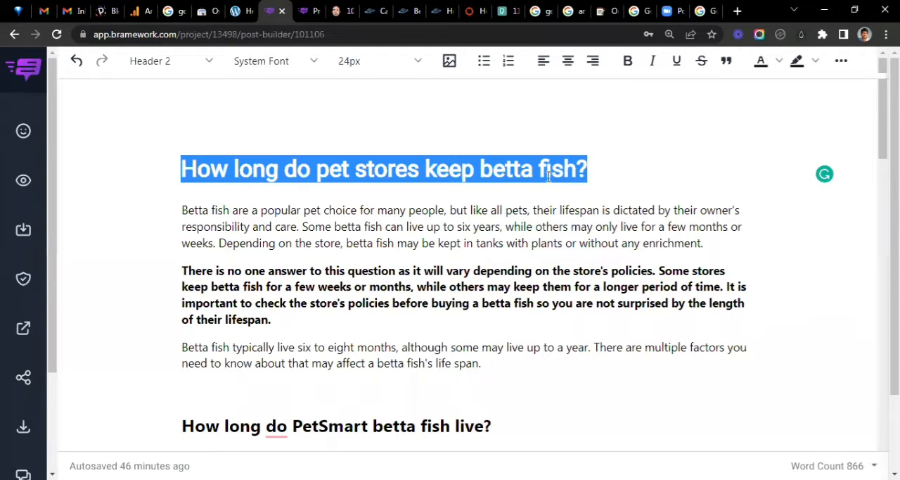
# - Switch to the niche-evaluation-sheet in Excel and locate the keyword "how long do pet stores keep betta fish" in the Fish list
pyautogui.hotkey('alt', 'Tab')
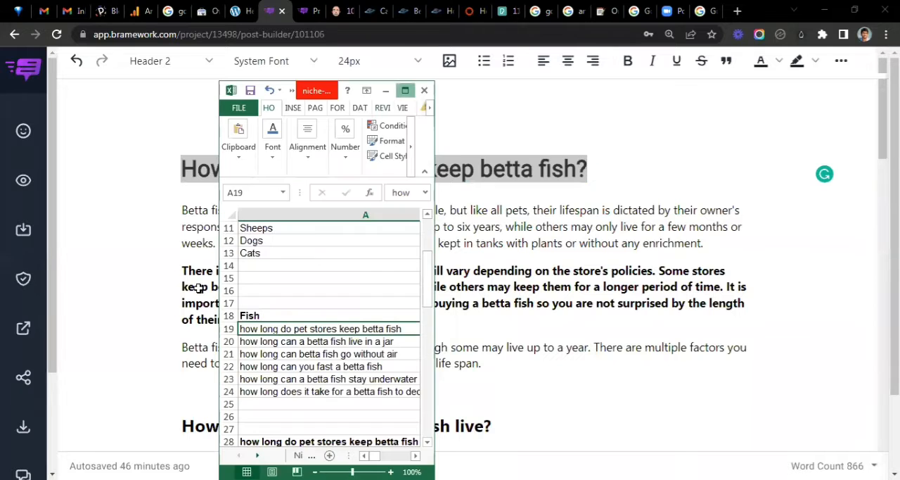
pyautogui.scroll(4, 187, 280)
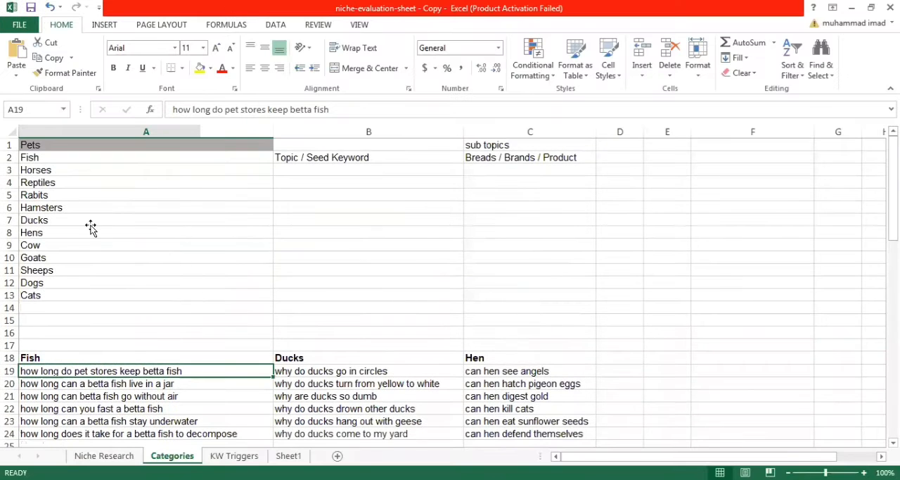
pyautogui.scroll(-4, 91, 227)
pyautogui.click(84, 211)
pyautogui.click(313, 206)
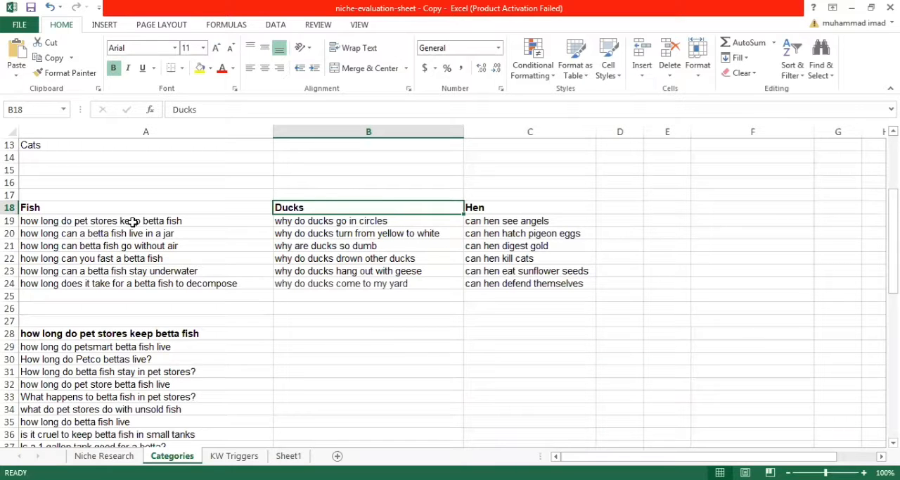
pyautogui.click(132, 223)
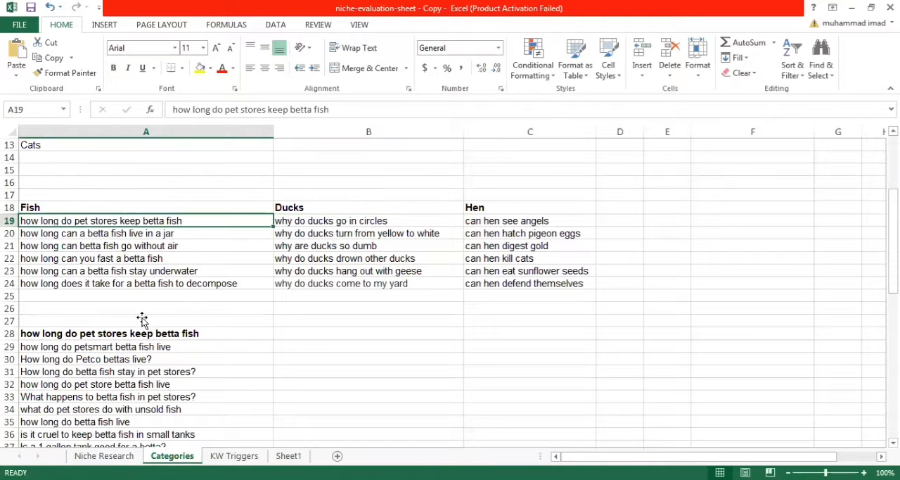
# - Review the related questions in A29:A38 under the bold "how long do pet stores keep betta fish" heading
pyautogui.scroll(-2, 148, 344)
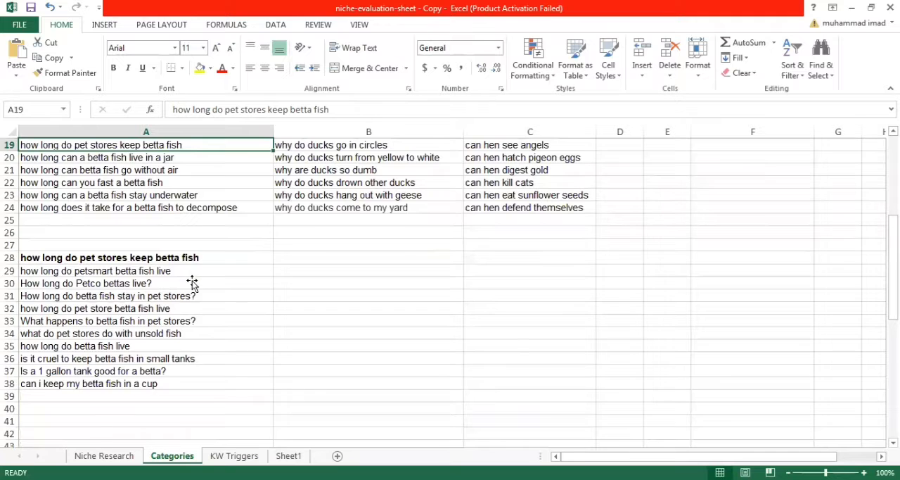
pyautogui.scroll(1, 189, 290)
pyautogui.moveTo(162, 313); pyautogui.dragTo(149, 418)
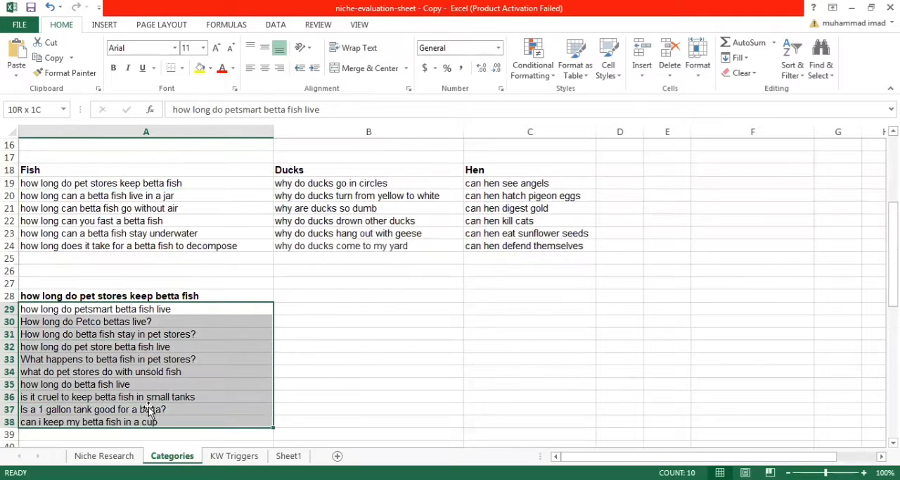
pyautogui.click(159, 340)
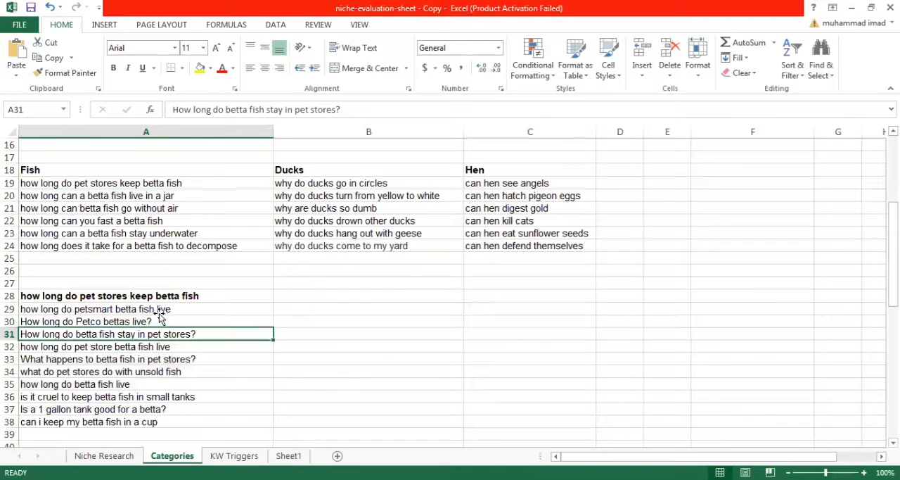
pyautogui.click(166, 308)
pyautogui.scroll(2, 176, 352)
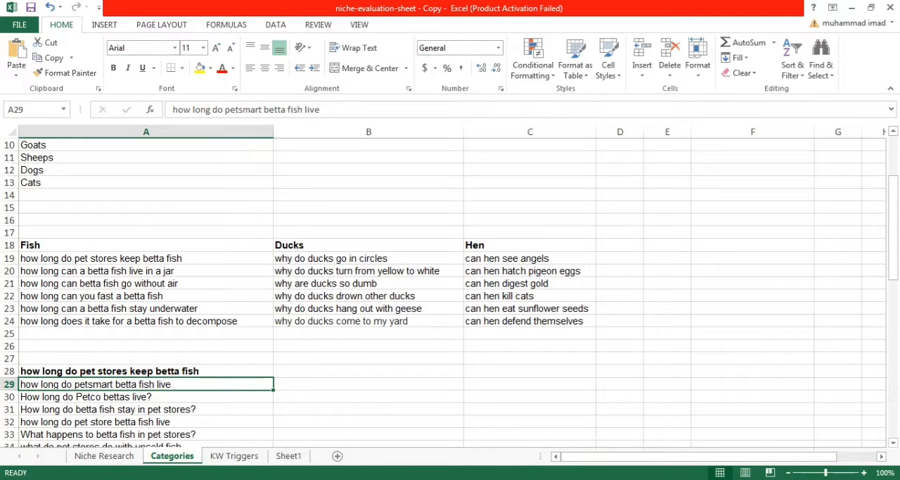
# - Return to the browser, go from the article draft to the Bramework pricing page, and examine the free trial offer
pyautogui.hotkey('alt', 'Tab')
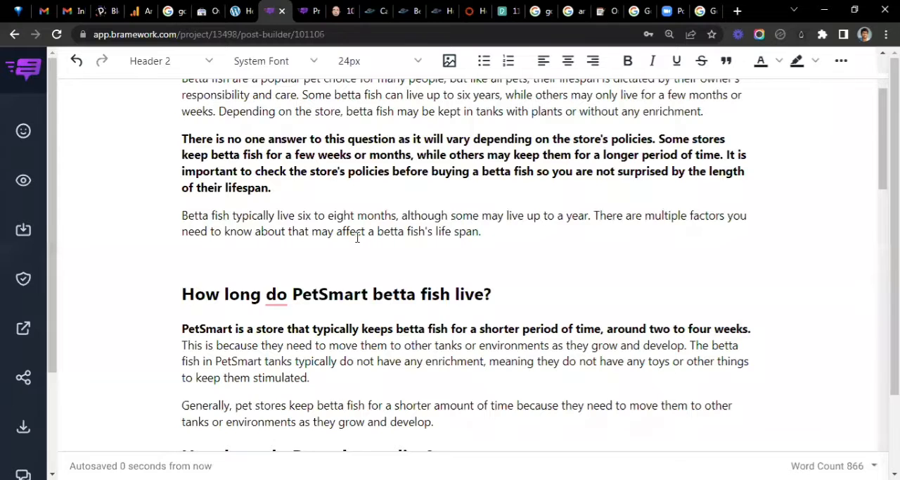
pyautogui.scroll(2, 357, 238)
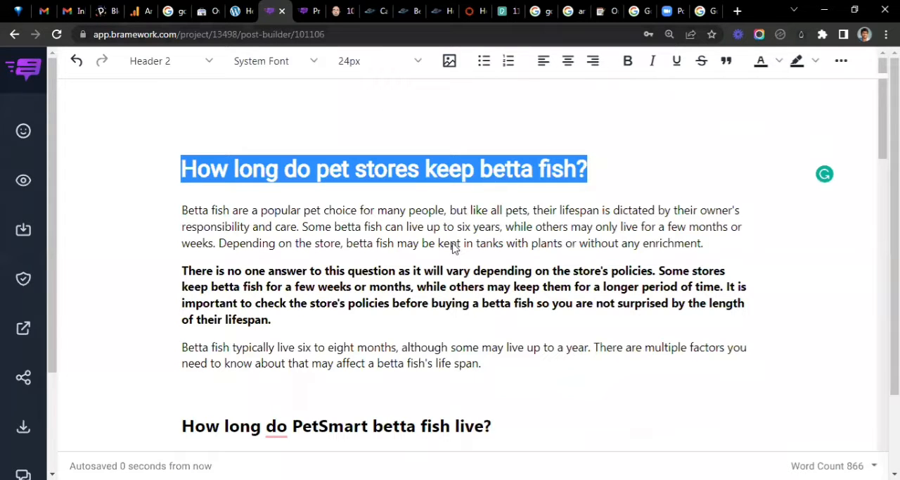
pyautogui.hotkey('ctrl', 'Tab')
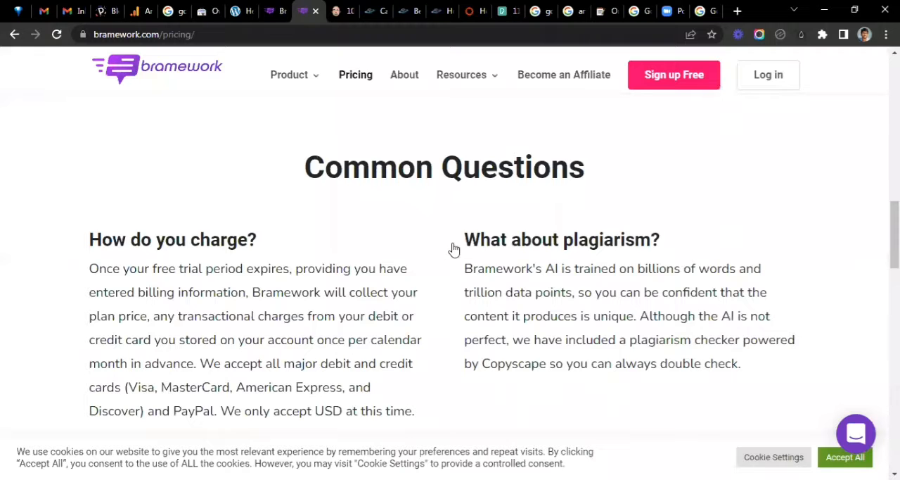
pyautogui.scroll(12, 531, 176)
pyautogui.moveTo(332, 175); pyautogui.dragTo(578, 175)
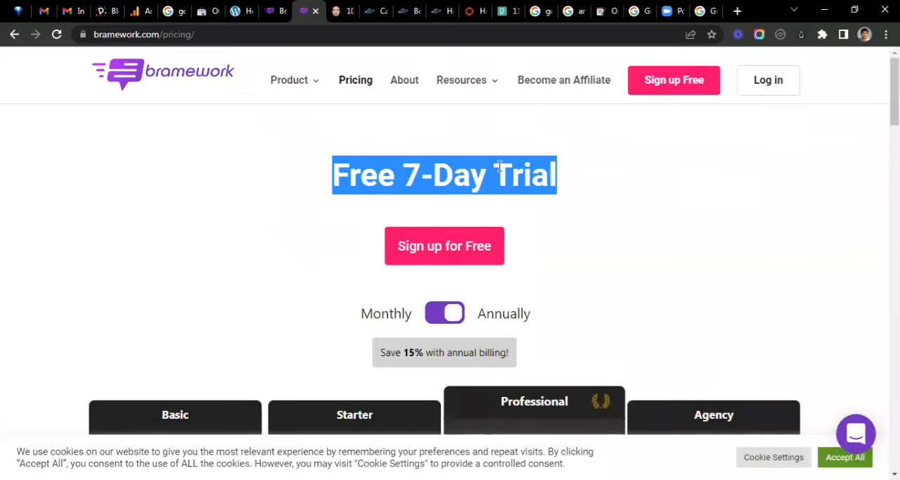
pyautogui.click(549, 199)
# - Compare the Basic plan's price under monthly and annual billing on the pricing page
pyautogui.scroll(-4, 187, 226)
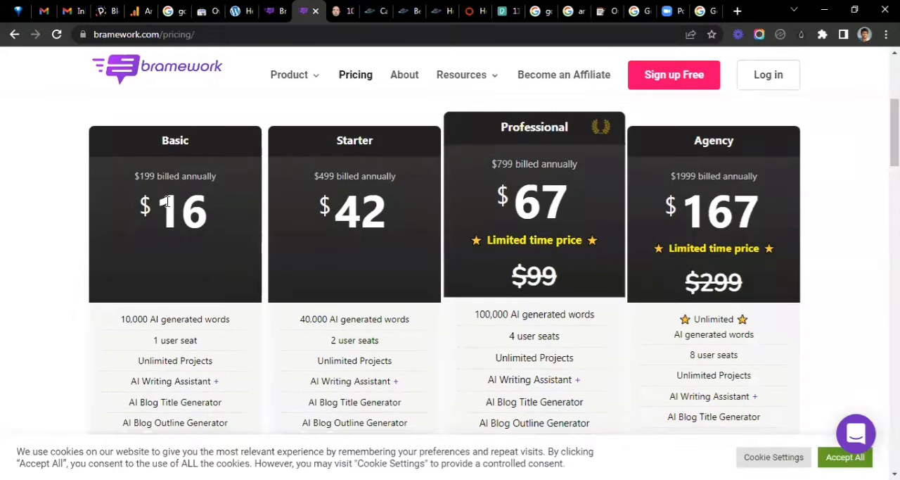
pyautogui.scroll(1, 365, 189)
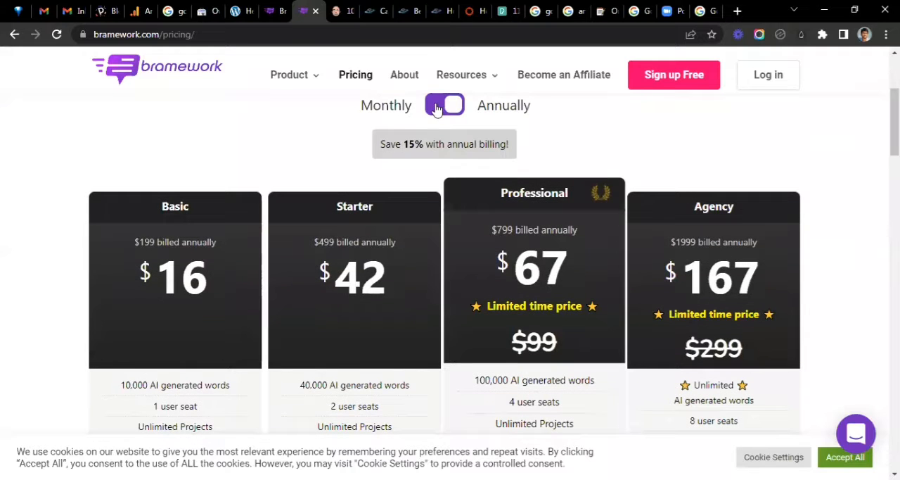
pyautogui.click(436, 109)
pyautogui.click(461, 113)
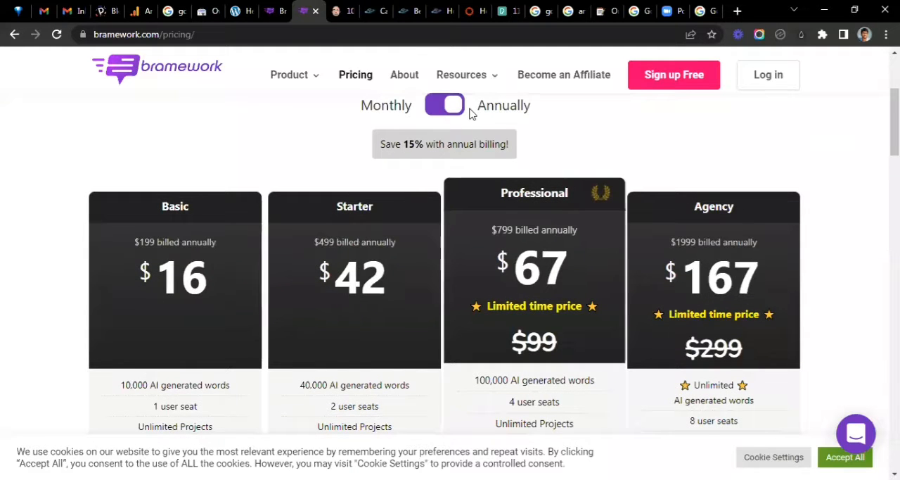
pyautogui.doubleClick(202, 274)
pyautogui.click(414, 107)
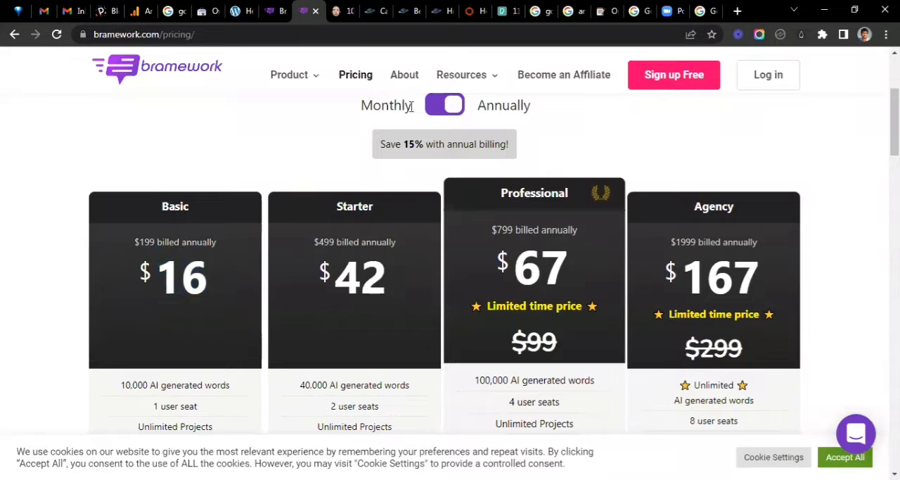
pyautogui.click(432, 111)
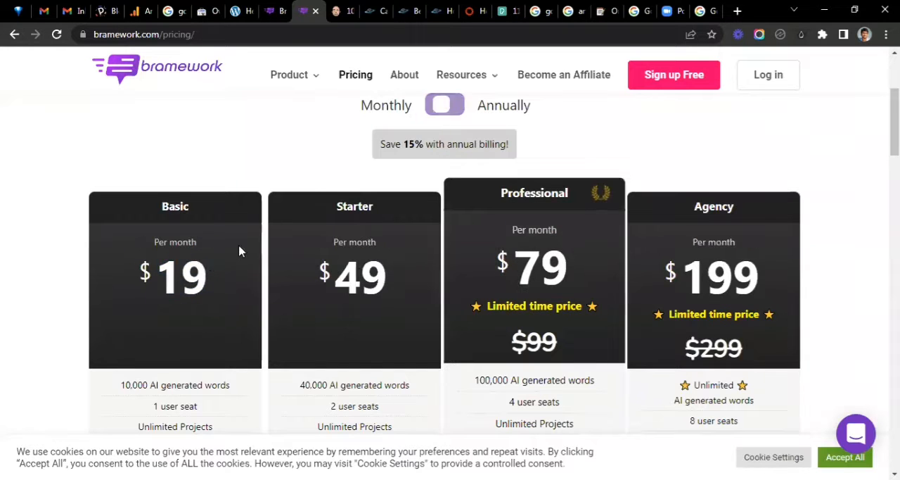
pyautogui.doubleClick(153, 268)
pyautogui.click(452, 122)
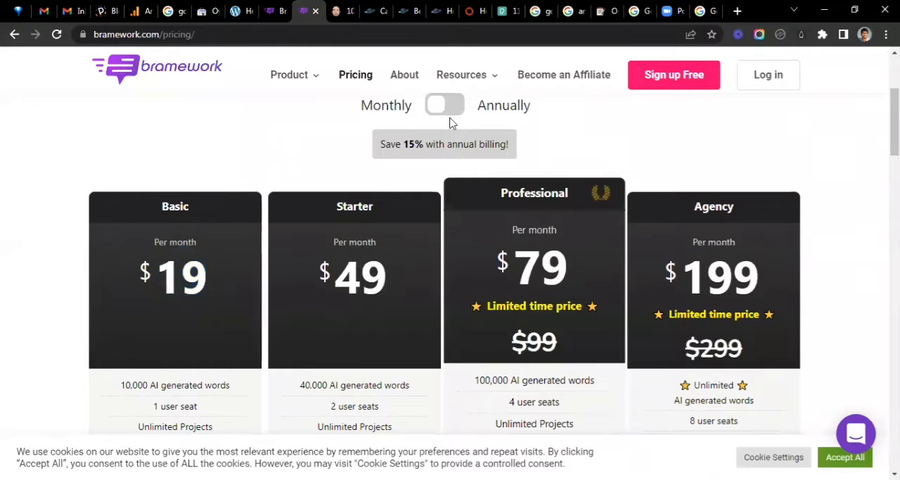
pyautogui.click(450, 113)
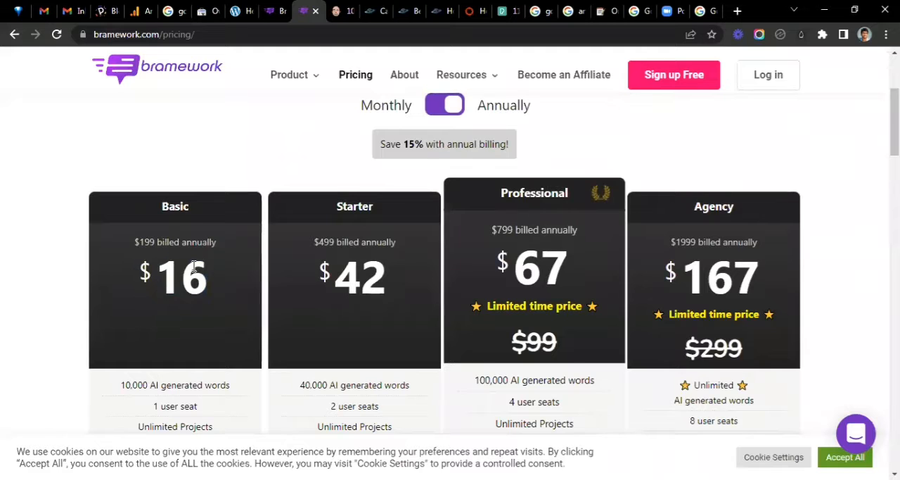
# - Show the prices for monthly billing and highlight the Basic plan's monthly price
pyautogui.click(442, 116)
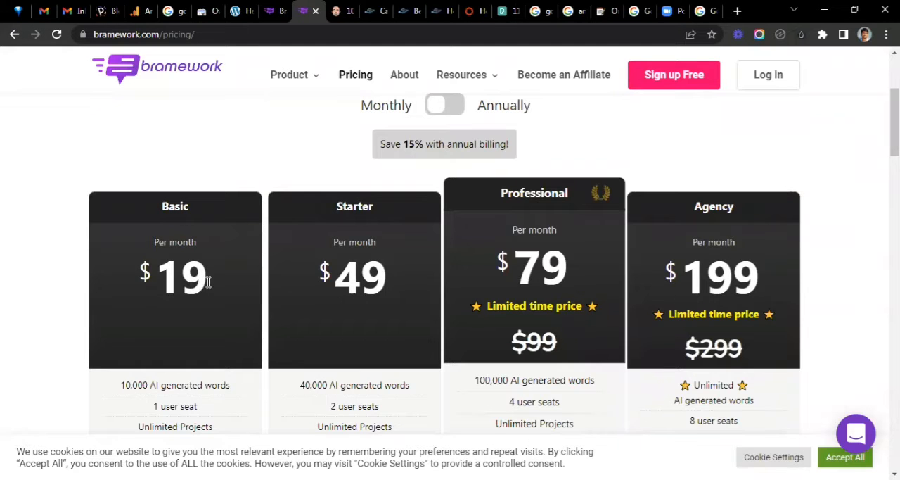
pyautogui.doubleClick(156, 280)
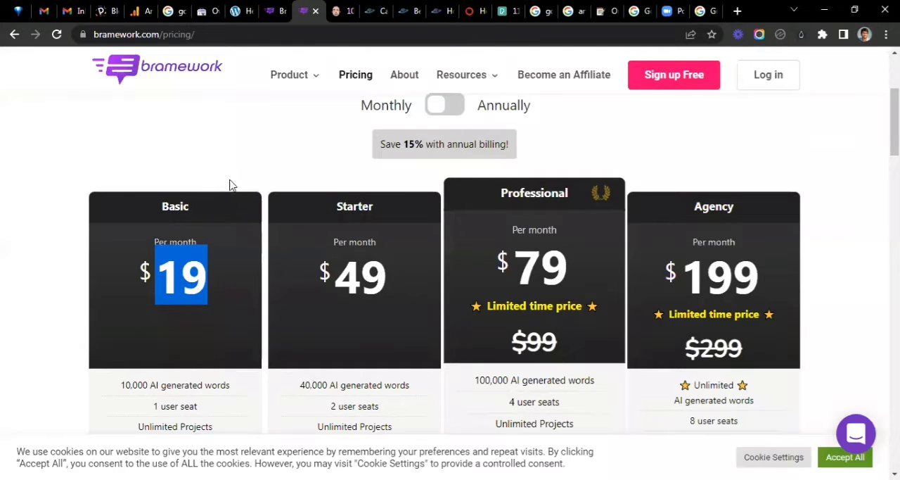
pyautogui.click(239, 270)
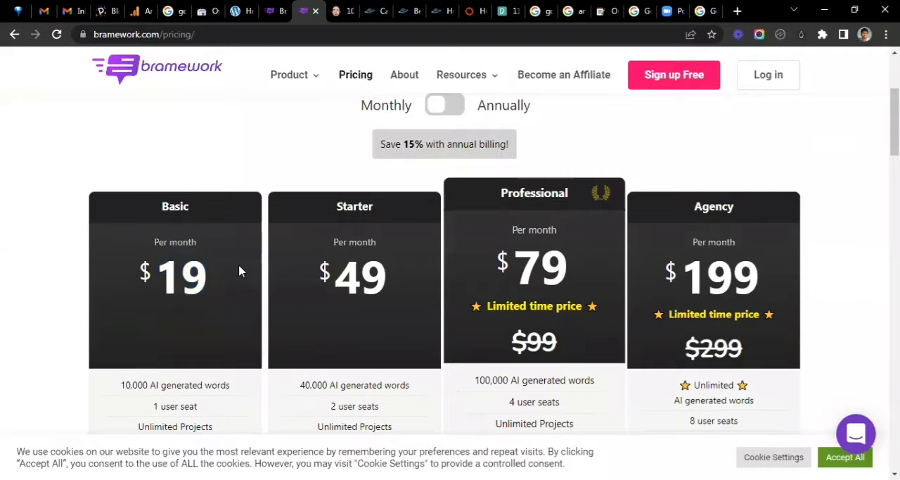
# - Examine the features and word allowances of the Basic, Starter, Professional and Agency plans, along with the free trial offer
pyautogui.scroll(1, 239, 270)
pyautogui.scroll(-2, 239, 270)
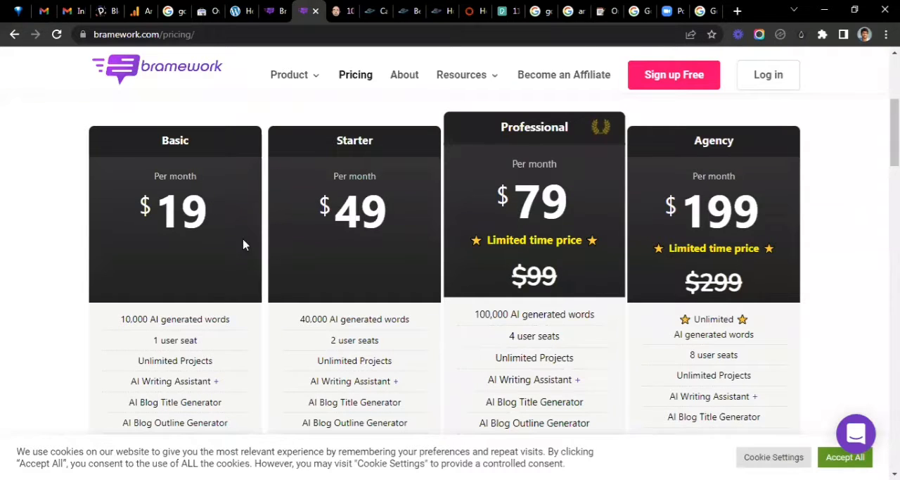
pyautogui.scroll(-1, 215, 159)
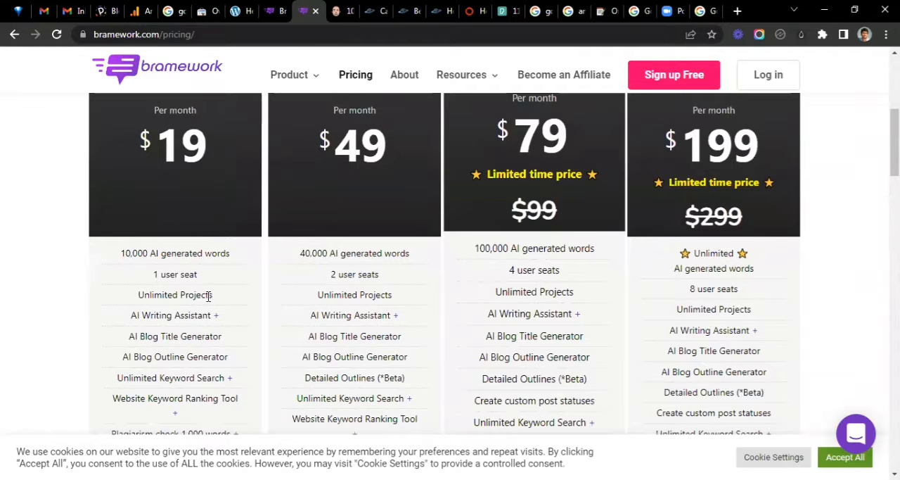
pyautogui.scroll(-2, 208, 295)
pyautogui.scroll(1, 206, 294)
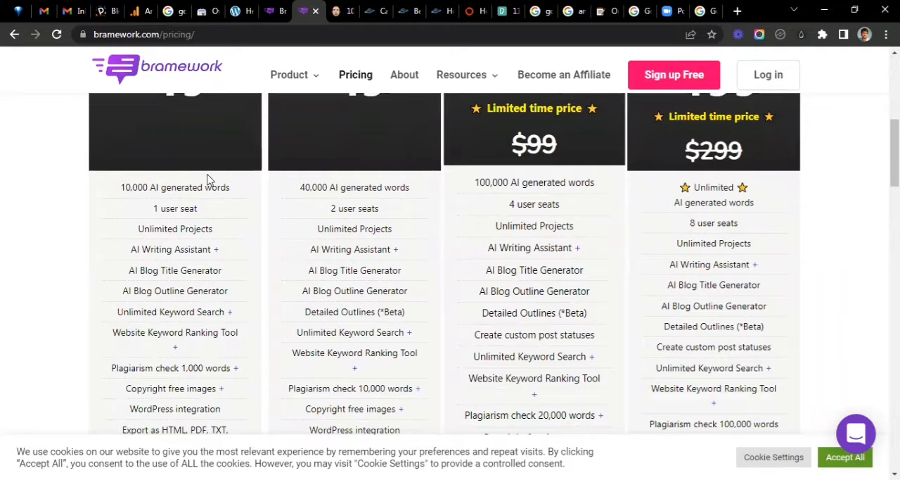
pyautogui.scroll(-2, 422, 179)
pyautogui.scroll(8, 535, 169)
pyautogui.scroll(-2, 253, 310)
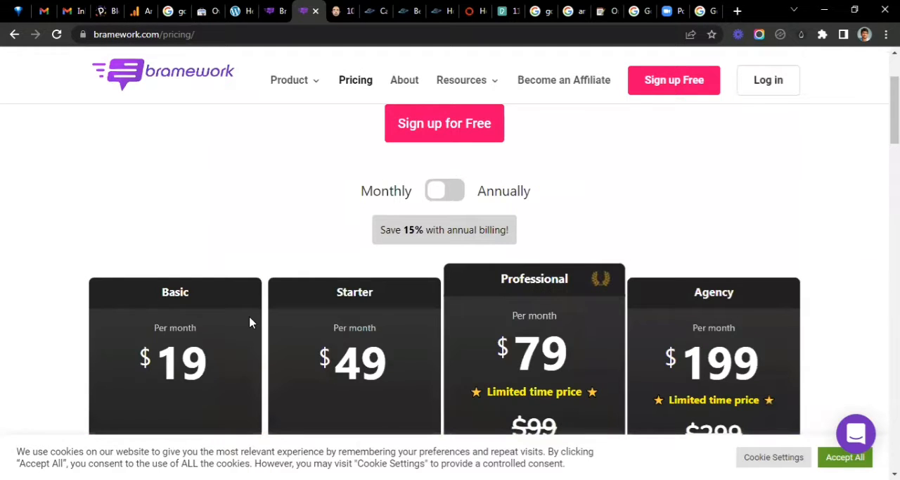
pyautogui.scroll(-3, 250, 322)
pyautogui.scroll(5, 408, 221)
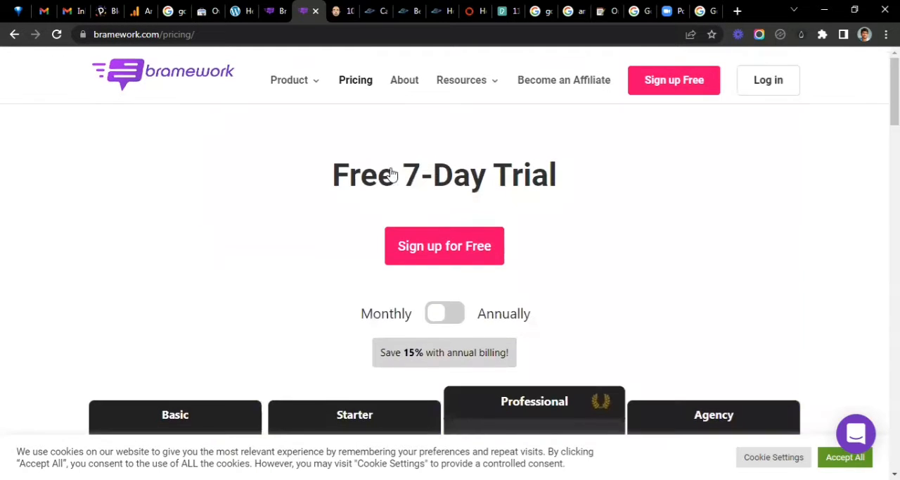
pyautogui.scroll(-4, 696, 281)
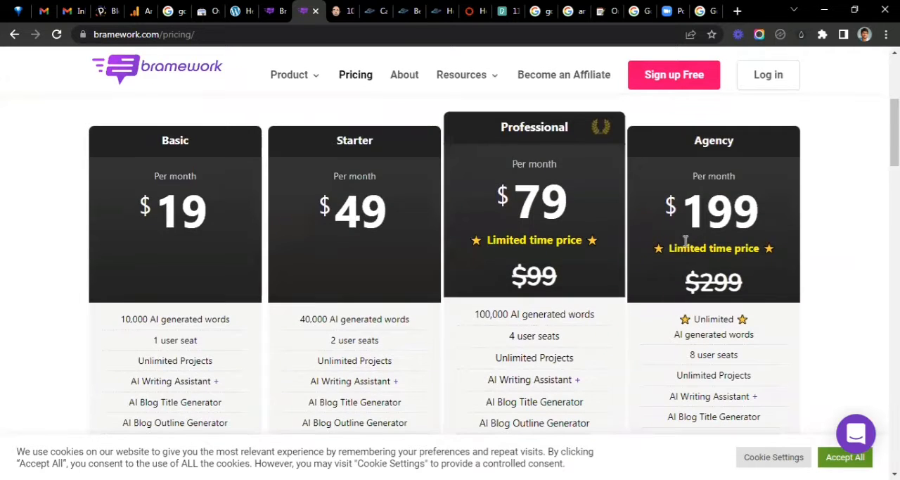
pyautogui.scroll(4, 716, 309)
pyautogui.scroll(-4, 711, 312)
pyautogui.scroll(4, 709, 308)
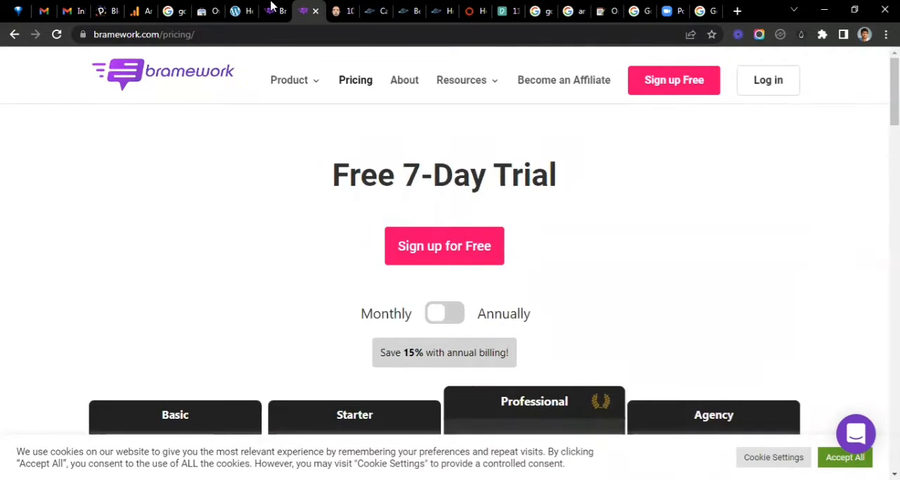
# - Return to the betta fish article draft and review its introduction, question headings and answers
pyautogui.moveTo(273, 5)
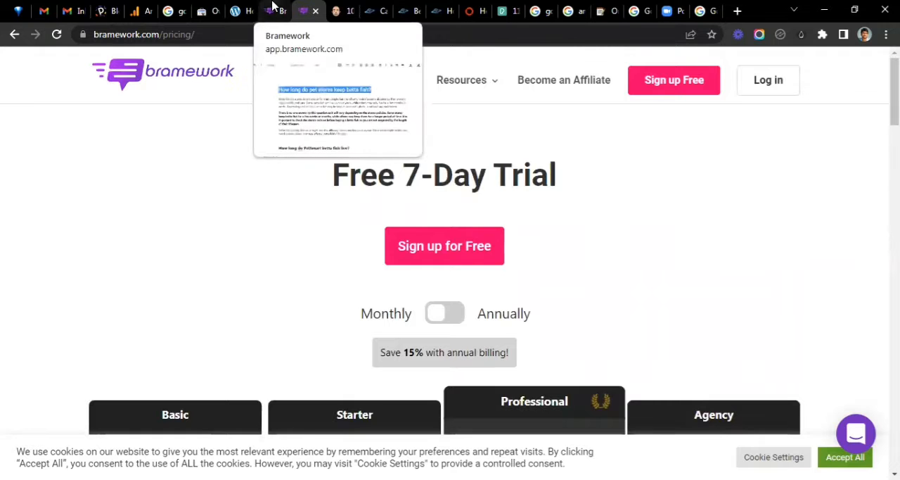
pyautogui.click(273, 5)
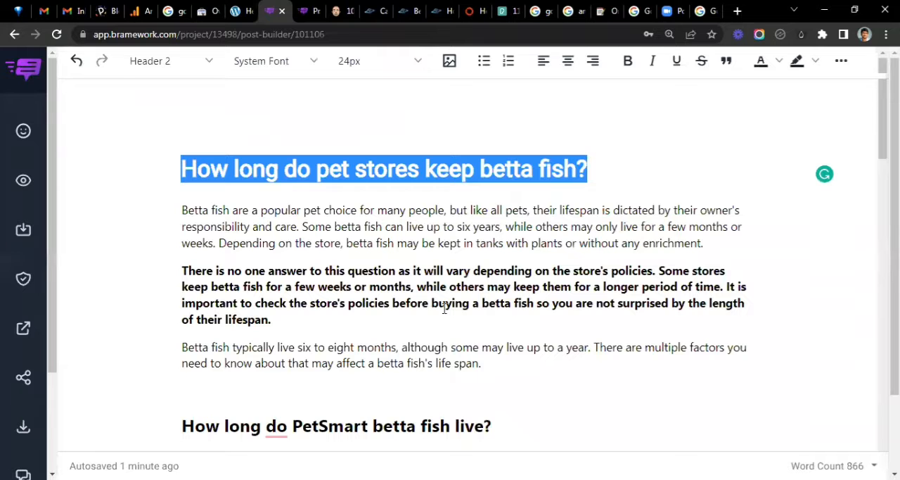
pyautogui.click(334, 213)
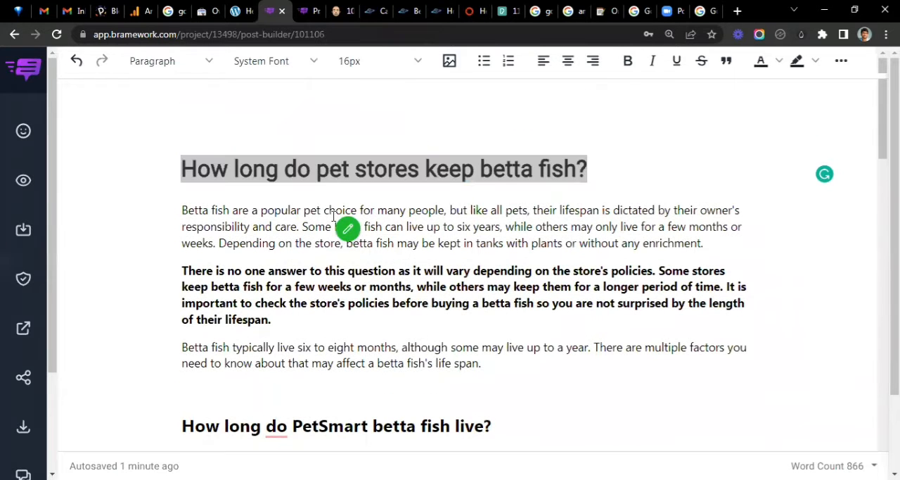
pyautogui.scroll(-2, 466, 261)
pyautogui.scroll(-10, 467, 241)
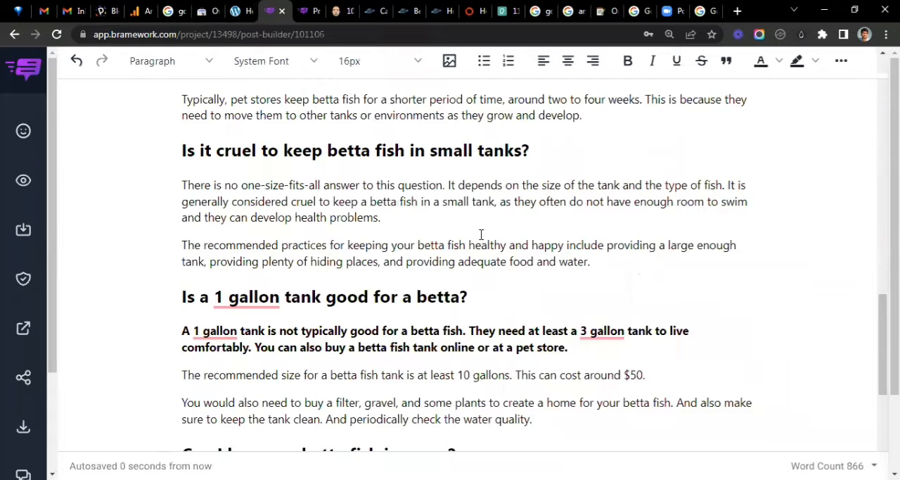
pyautogui.scroll(-3, 483, 234)
pyautogui.scroll(15, 540, 203)
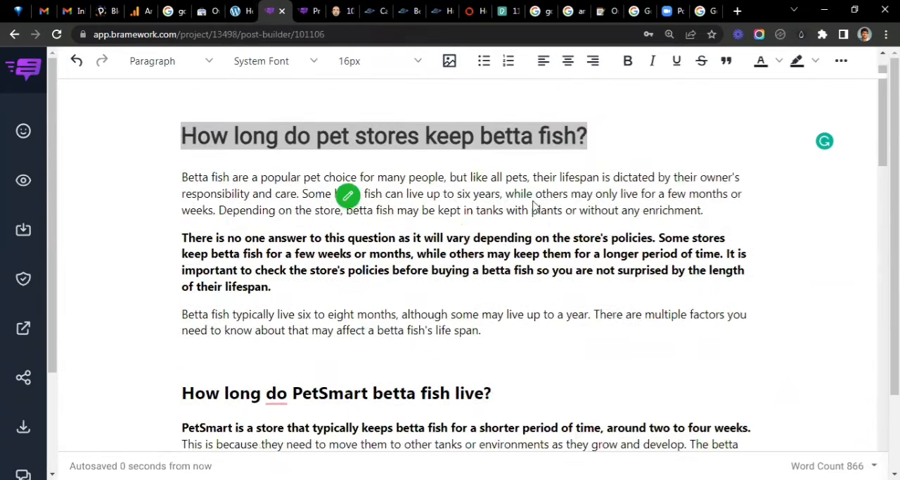
pyautogui.scroll(-3, 548, 278)
pyautogui.scroll(1, 538, 260)
pyautogui.scroll(2, 536, 254)
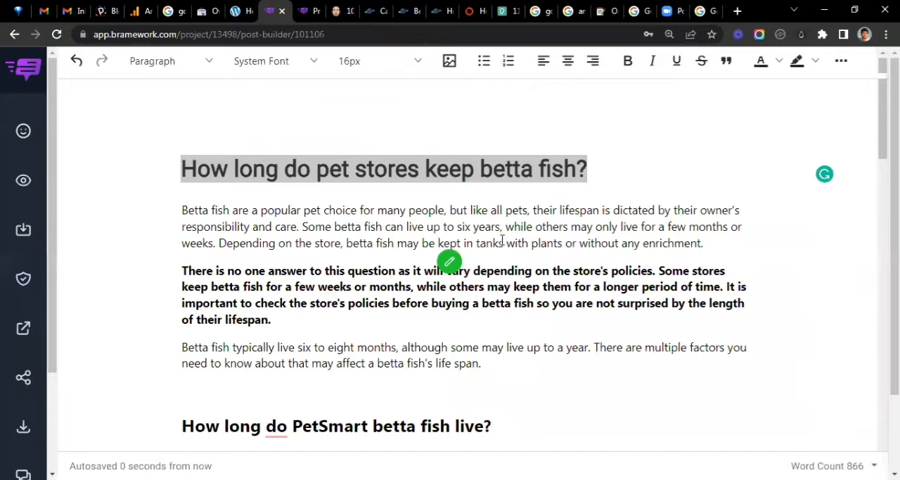
pyautogui.scroll(-2, 566, 276)
pyautogui.scroll(-2, 237, 267)
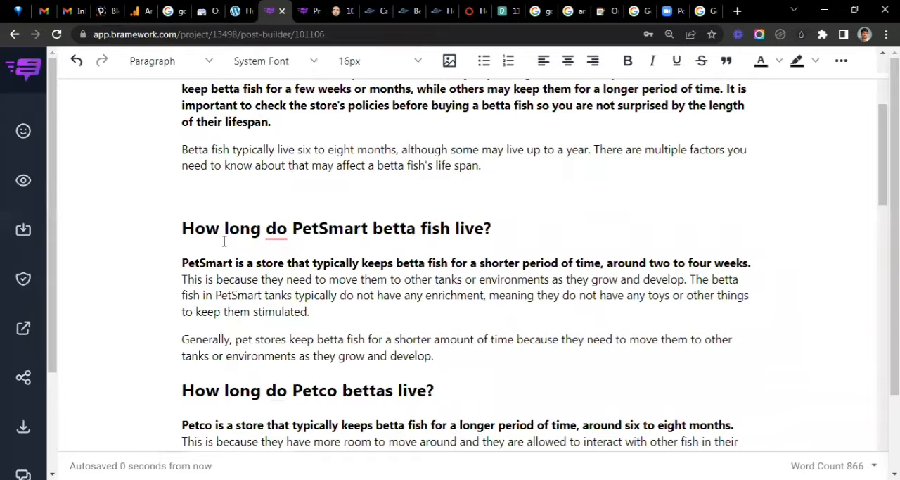
# - Copy the article's title "How long do pet stores keep betta fish?" from the draft
pyautogui.scroll(2, 218, 266)
pyautogui.scroll(-1, 436, 244)
pyautogui.scroll(1, 294, 209)
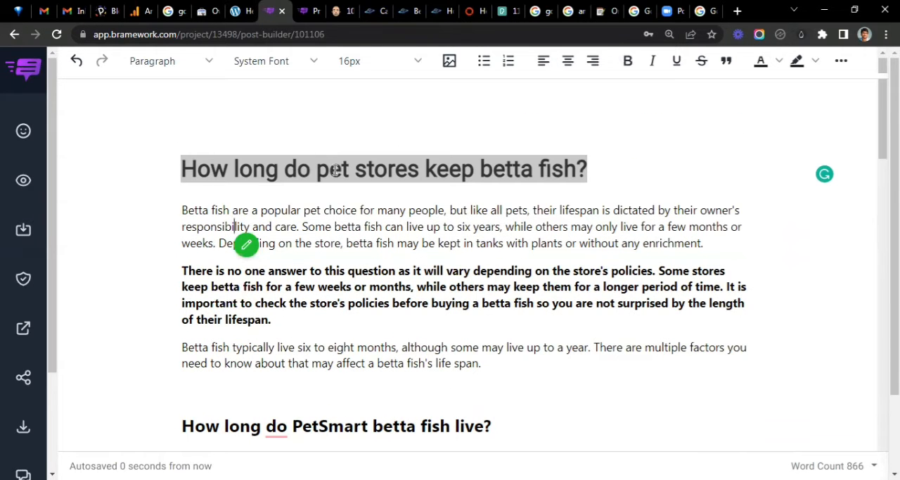
pyautogui.click(181, 169)
pyautogui.hotkey('shift', 'End')
pyautogui.hotkey('ctrl', 'c')
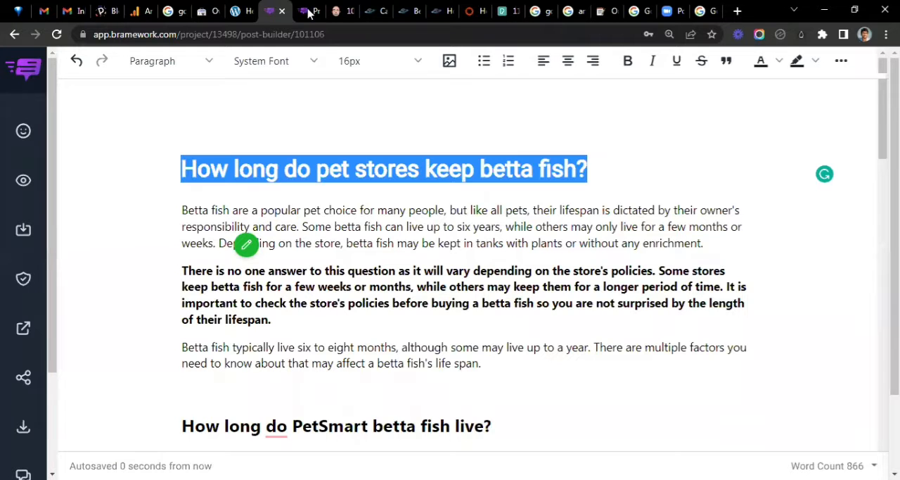
# - Switch to the petjury.com WordPress site, create a new post and paste the copied article title as its title
pyautogui.click(245, 10)
pyautogui.moveTo(33, 125)
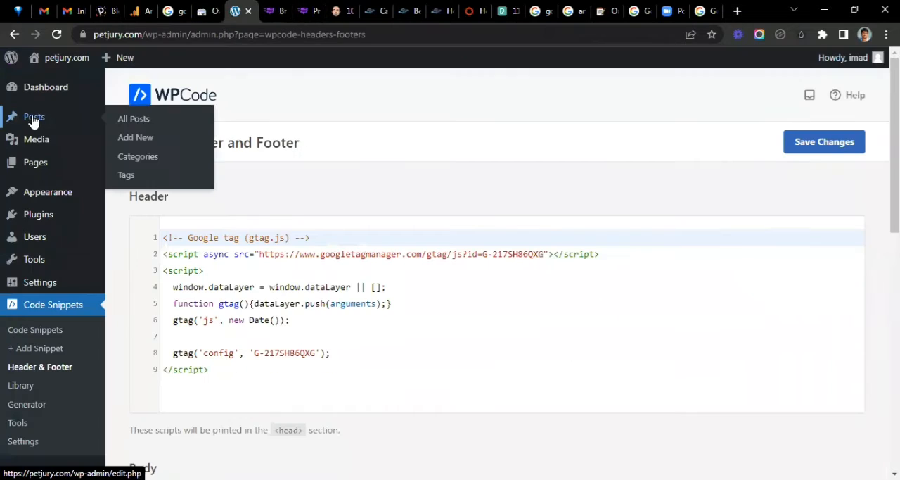
pyautogui.click(137, 138)
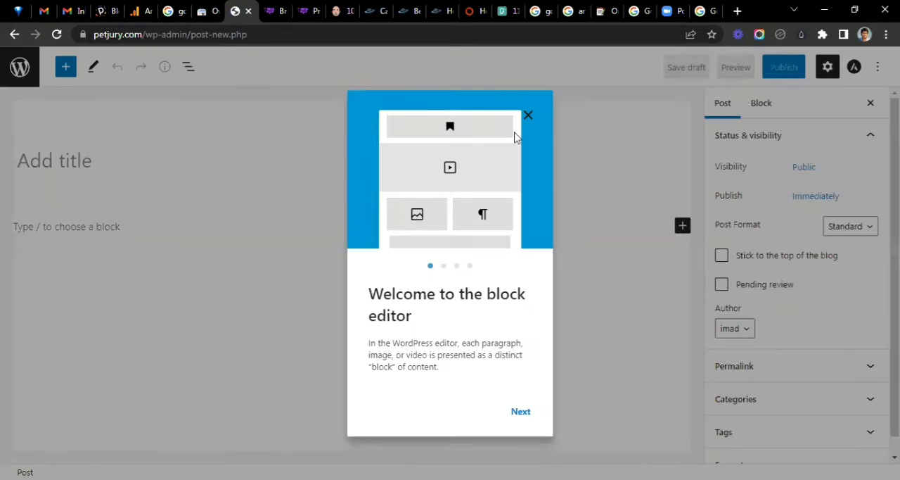
pyautogui.click(209, 167)
pyautogui.click(204, 164)
pyautogui.hotkey('ctrl', 'v')
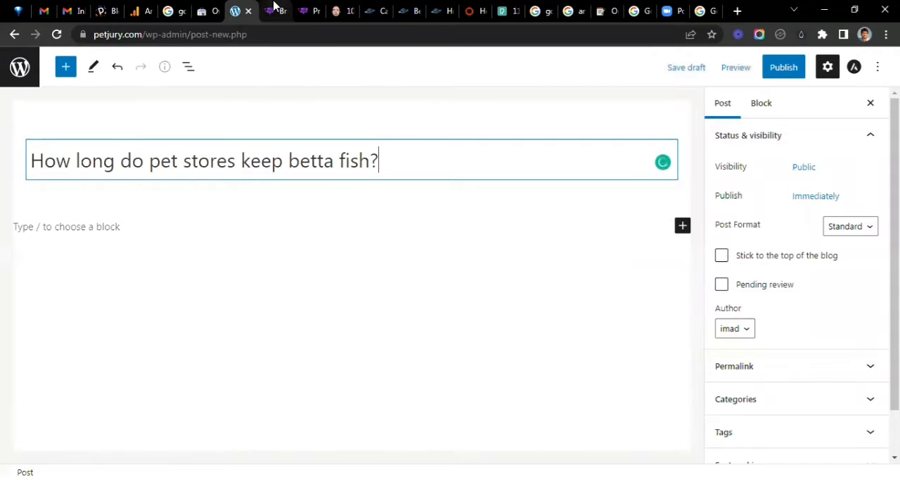
# - Switch back to the Bramework draft and copy the whole article body below the title
pyautogui.hotkey('ctrl', 'Tab')
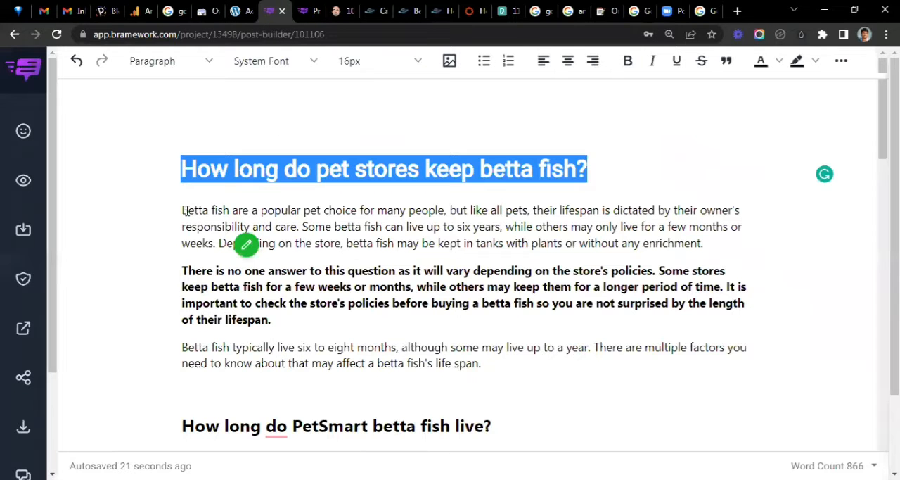
pyautogui.click(272, 226)
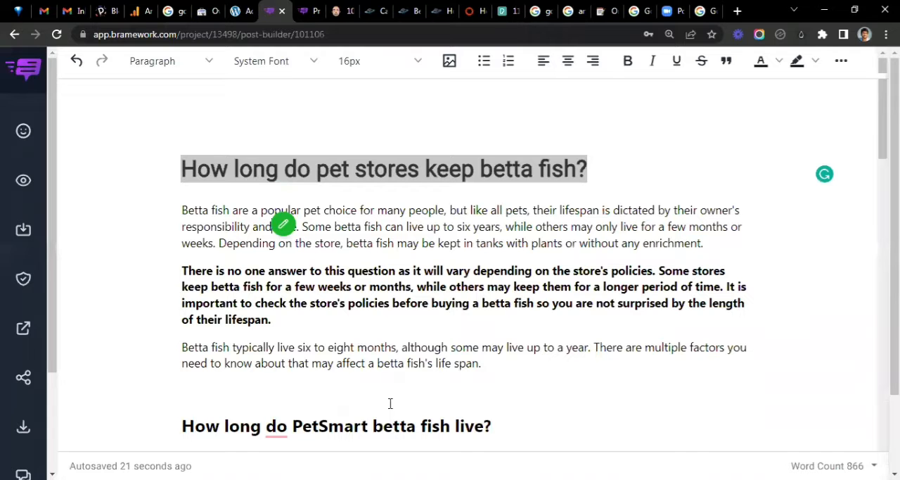
pyautogui.hotkey('ctrl', 'a')
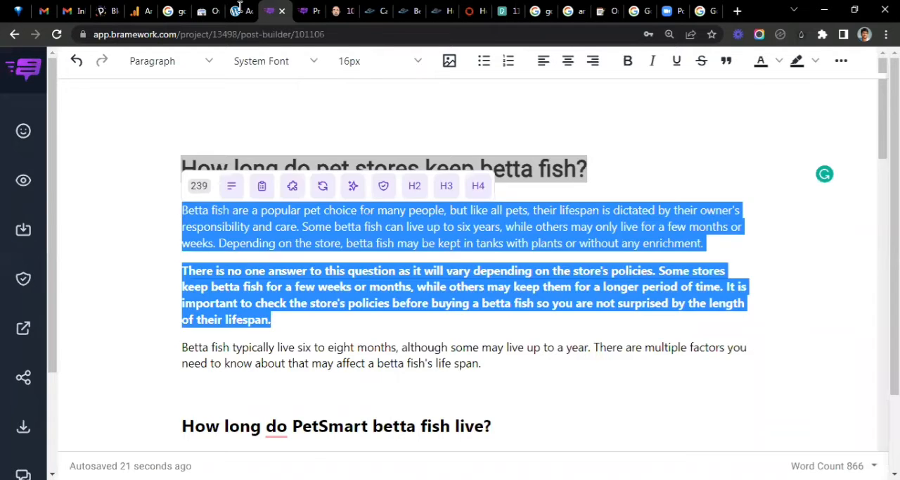
pyautogui.hotkey('ctrl', 'c')
# - Paste the copied article body into the WordPress post below its title and look over the pasted sections
pyautogui.hotkey('ctrl', 'shift', 'Tab')
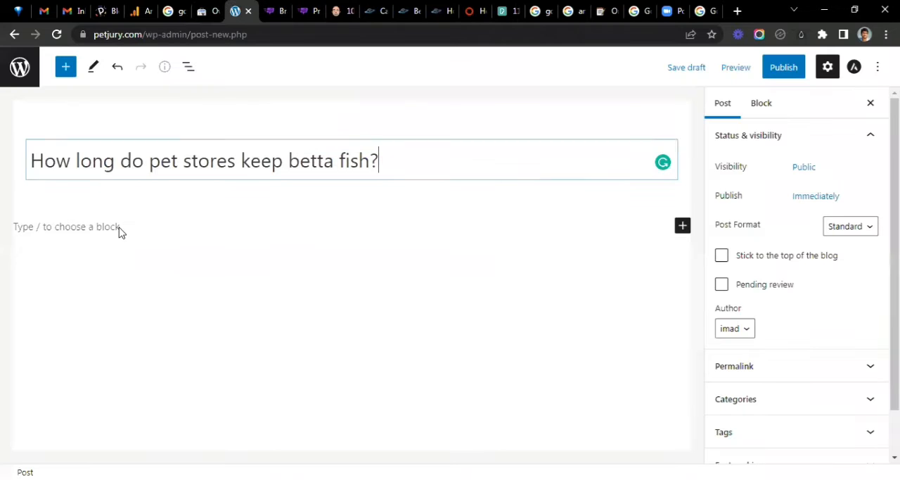
pyautogui.click(119, 229)
pyautogui.hotkey('ctrl', 'v')
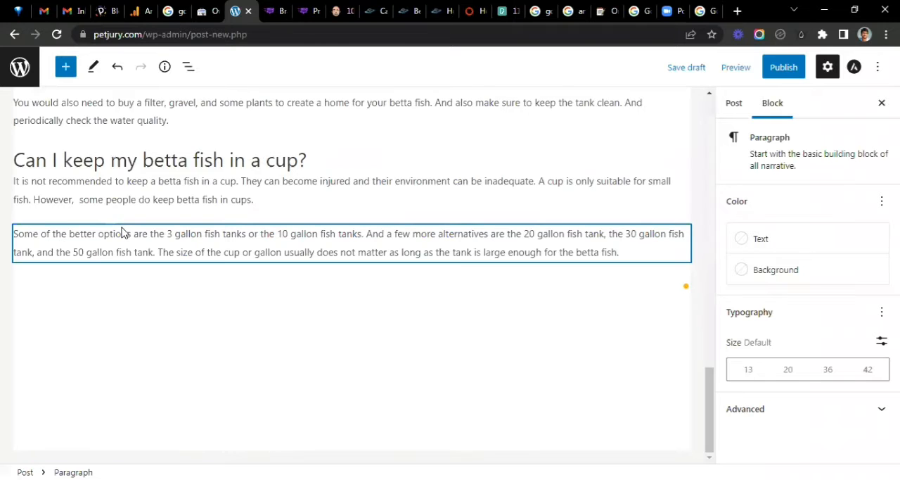
pyautogui.scroll(5, 134, 219)
pyautogui.scroll(5, 271, 219)
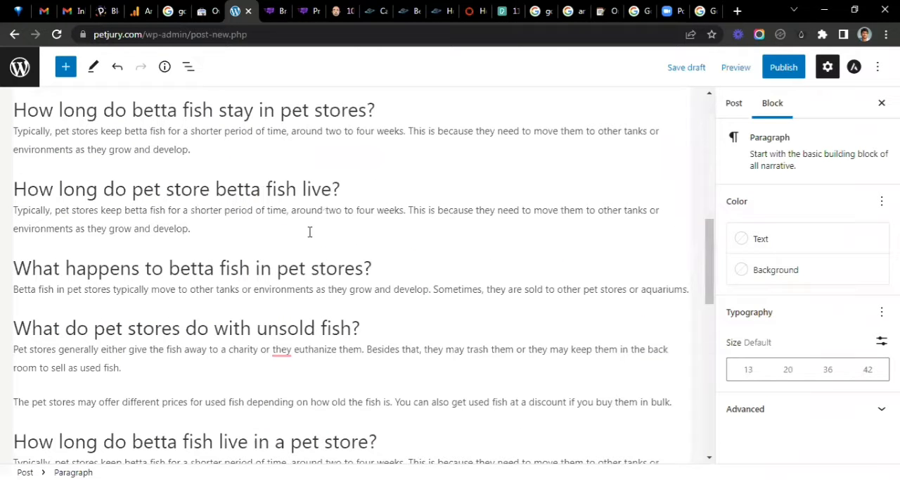
pyautogui.scroll(15, 310, 231)
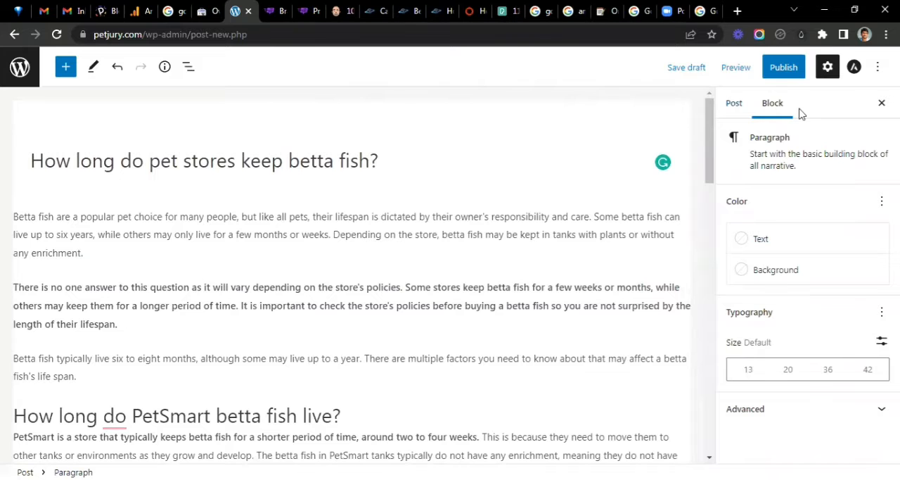
# - Save the post as a draft and check the URL slug in its permalink settings
pyautogui.click(735, 107)
pyautogui.scroll(-1, 786, 275)
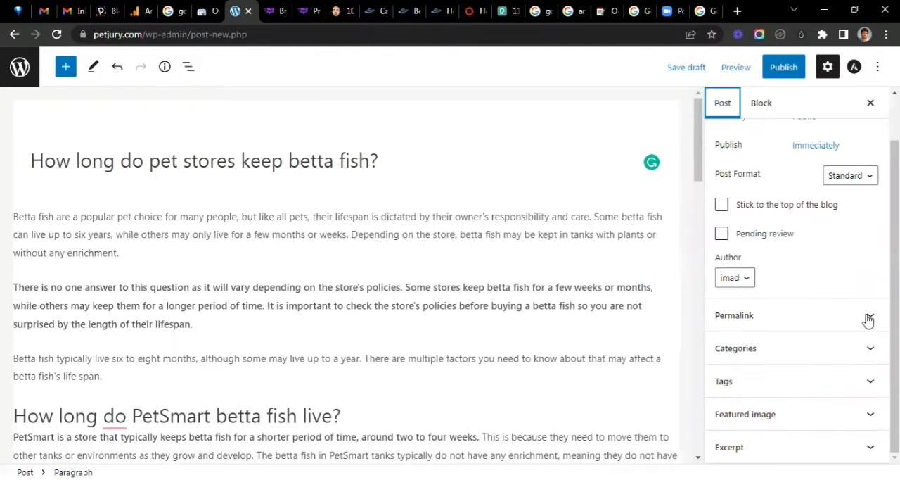
pyautogui.click(869, 319)
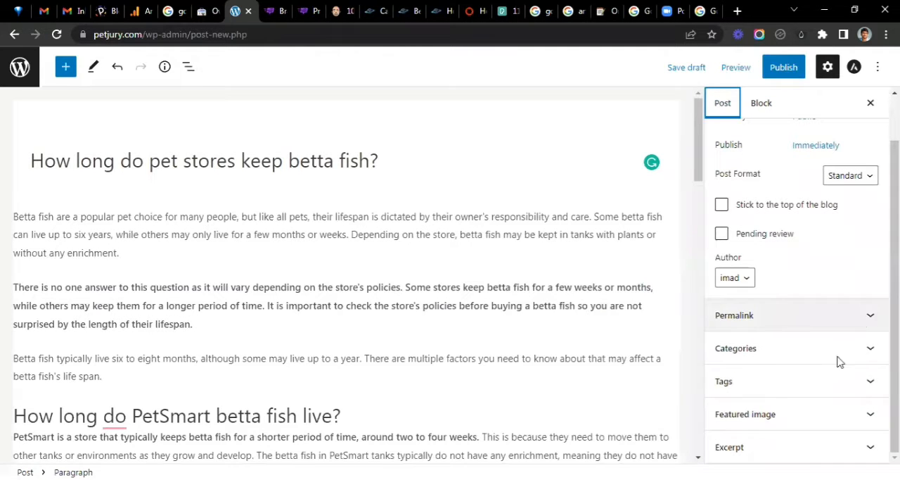
pyautogui.click(692, 70)
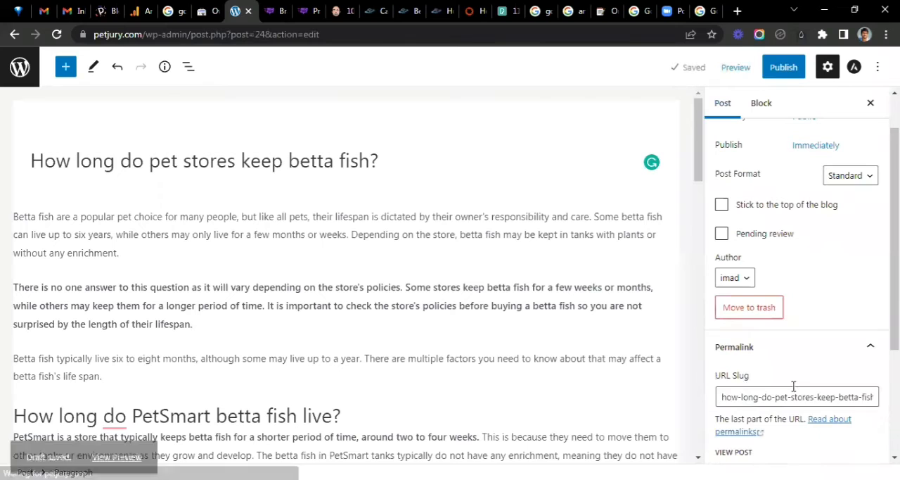
pyautogui.scroll(-2, 753, 294)
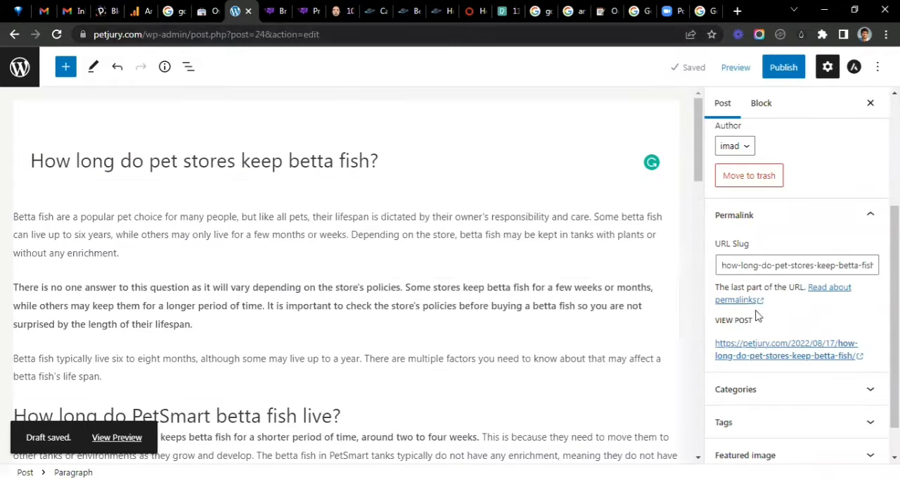
pyautogui.click(833, 265)
pyautogui.click(872, 216)
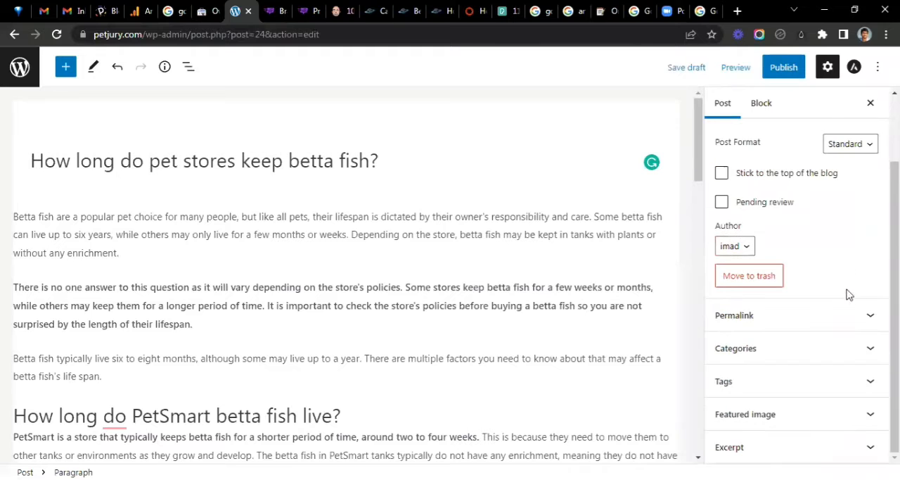
# - Assign the post to the Fish category and remove it from the Guides category
pyautogui.click(840, 355)
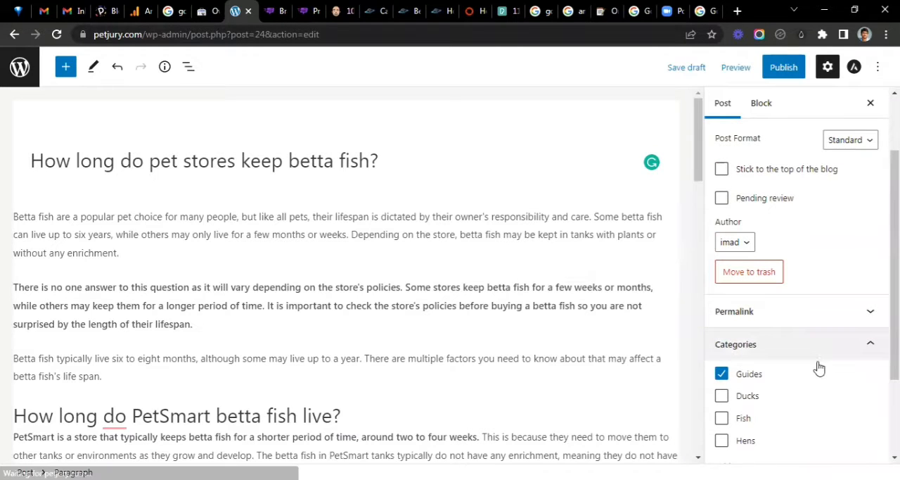
pyautogui.scroll(-2, 819, 368)
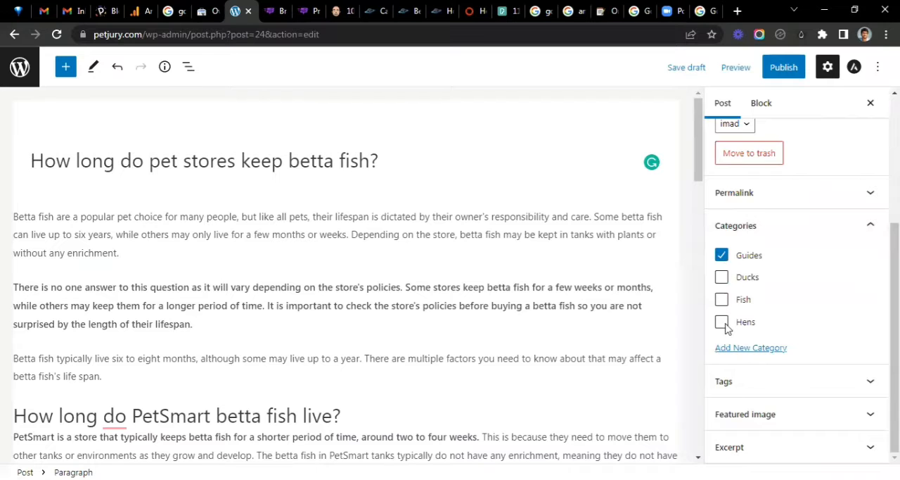
pyautogui.click(721, 299)
pyautogui.click(727, 257)
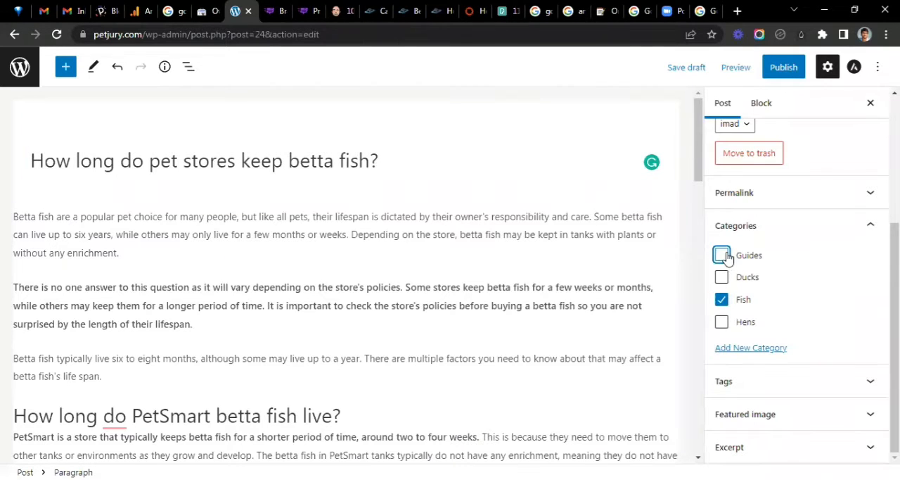
pyautogui.click(871, 226)
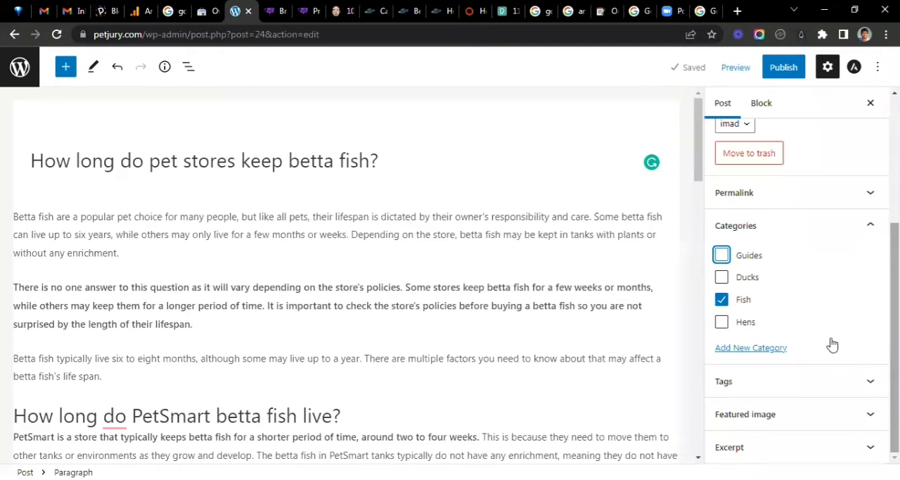
# - Upload the image "how long do betta fish" from the Downloads folder for use as the post's featured image
pyautogui.click(866, 372)
pyautogui.click(801, 374)
pyautogui.click(777, 406)
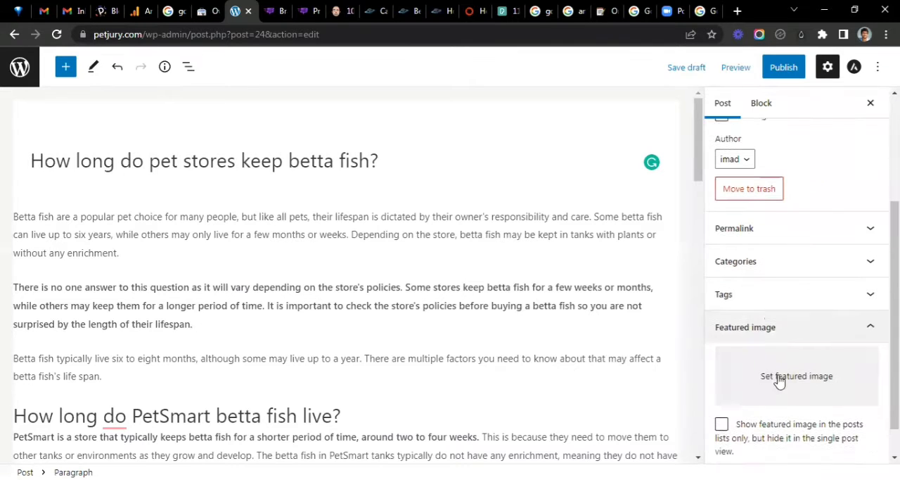
pyautogui.click(807, 378)
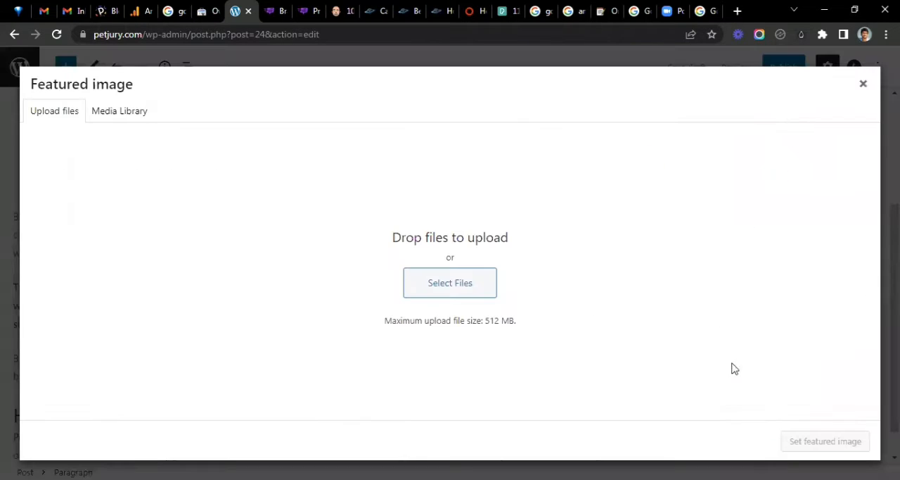
pyautogui.click(452, 295)
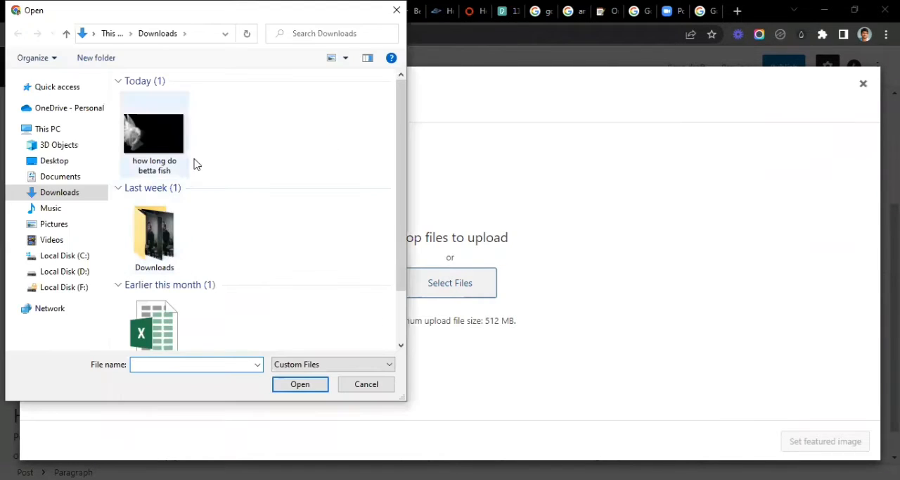
pyautogui.click(119, 188)
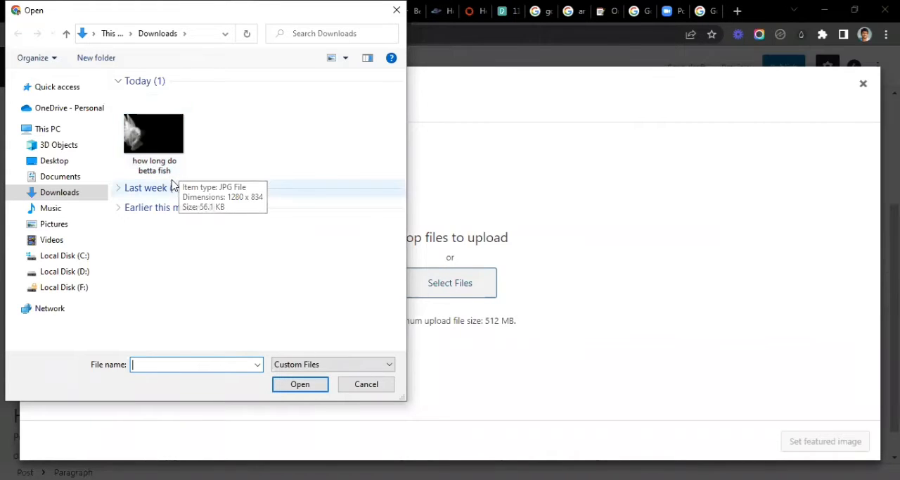
pyautogui.click(165, 131)
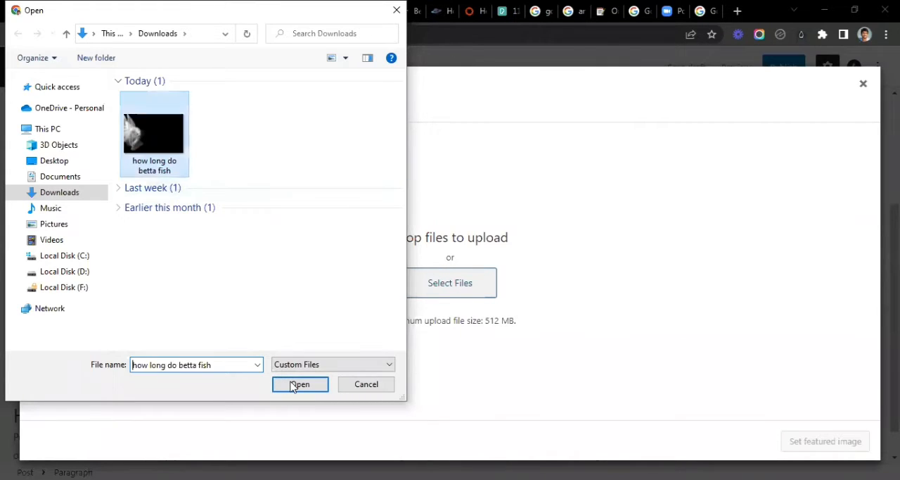
pyautogui.click(295, 385)
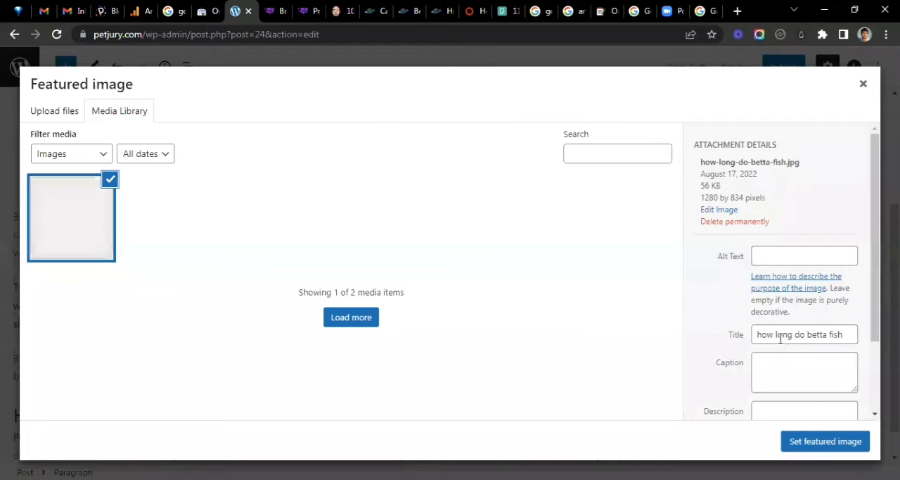
# - Change the uploaded image's title to "how long do pet stores keep betta fish"
pyautogui.click(806, 333)
pyautogui.write('pet stores keep')
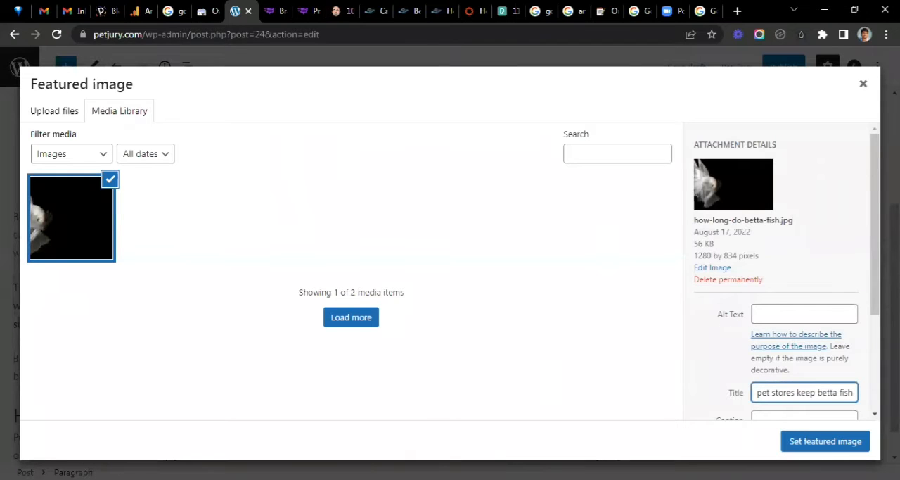
# - Switch to the Bramework draft and copy the heading "How long do pet store betta fish live?"
pyautogui.click(266, 7)
pyautogui.scroll(5, 190, 210)
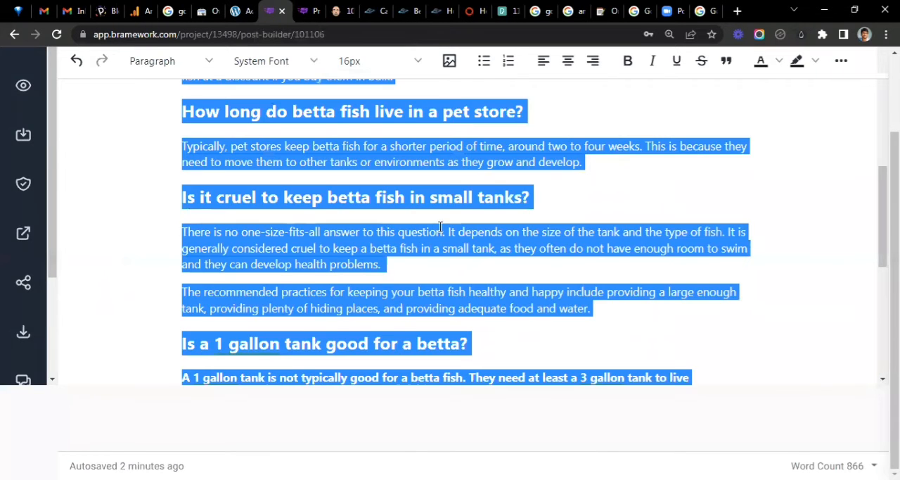
pyautogui.scroll(5, 464, 221)
pyautogui.tripleClick(229, 211)
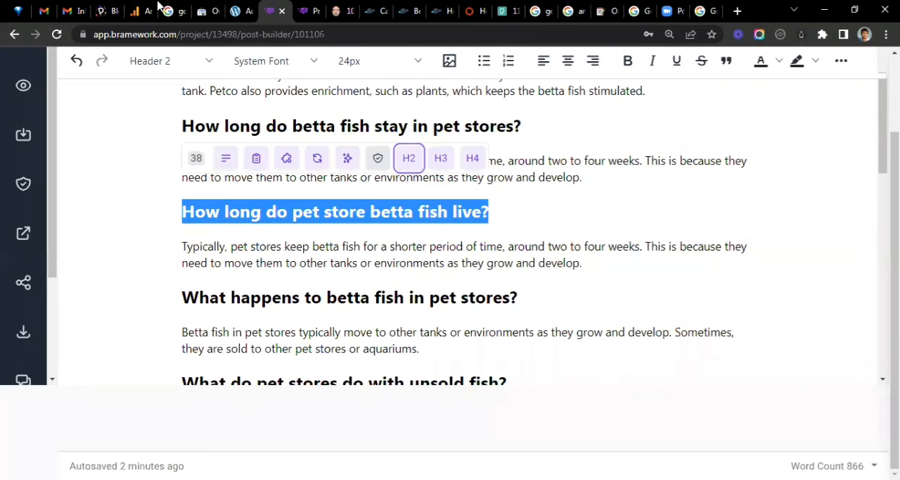
pyautogui.click(711, 263)
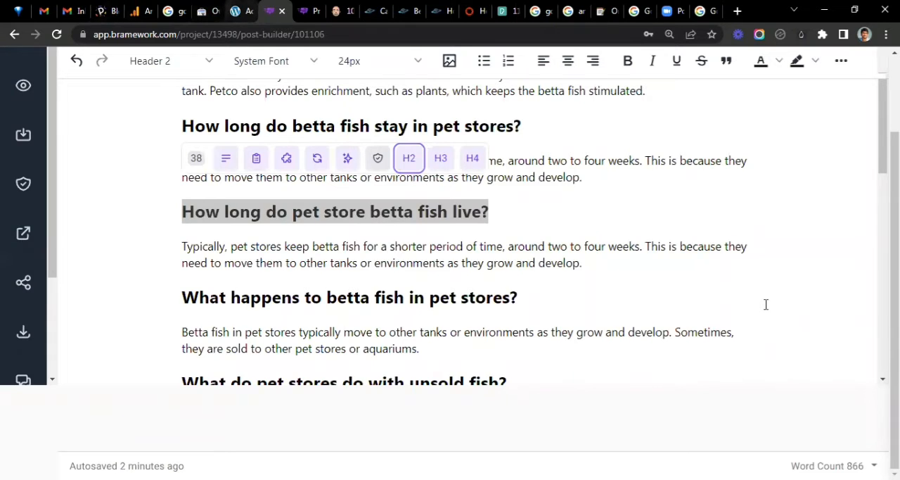
# - Return to WordPress, paste the copied heading as the image's alt text and set the image as the post's featured image
pyautogui.hotkey('ctrl', 'shift', 'Tab')
pyautogui.click(781, 311)
pyautogui.hotkey('ctrl', 'v')
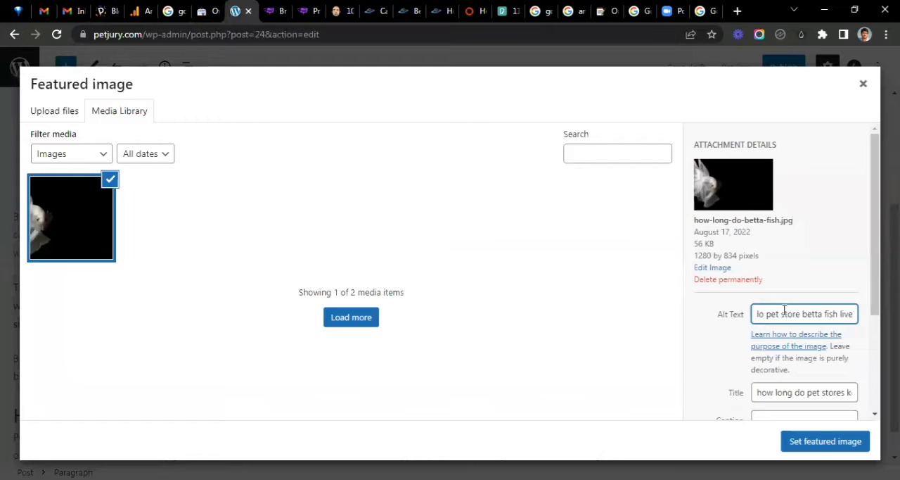
pyautogui.scroll(-2, 784, 310)
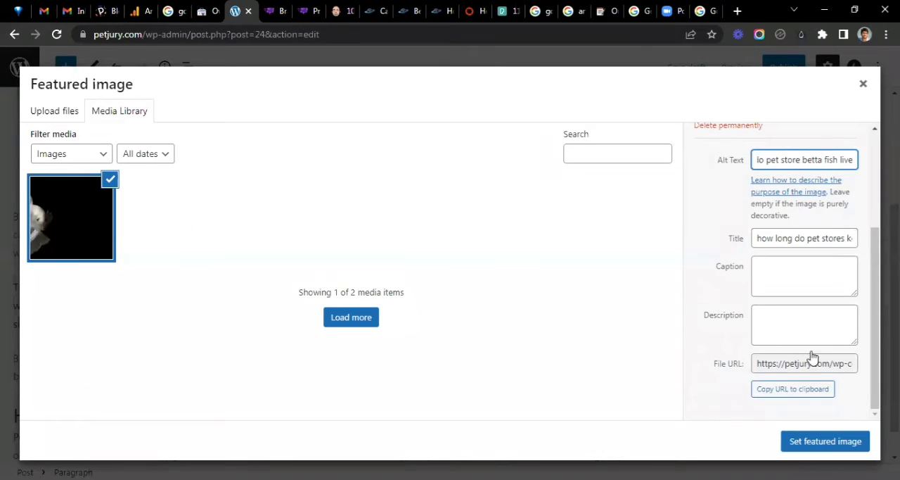
pyautogui.press('Escape')
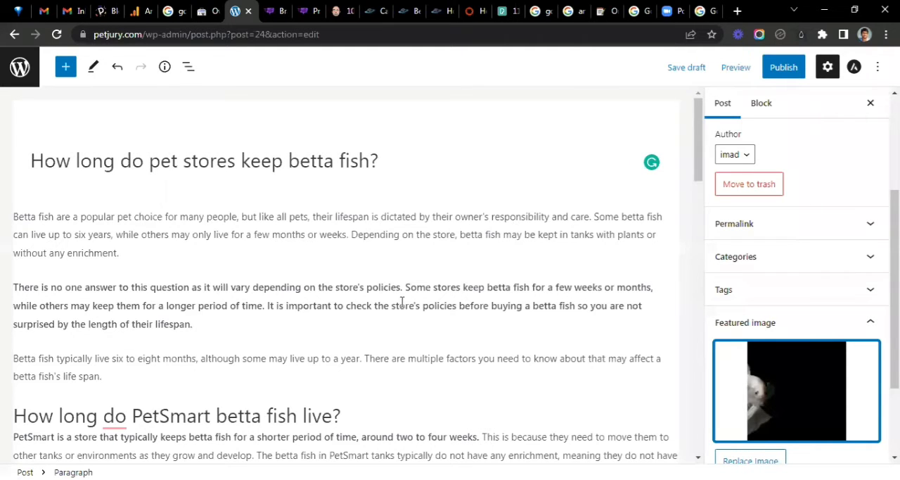
pyautogui.scroll(-12, 184, 342)
pyautogui.scroll(12, 180, 279)
pyautogui.scroll(-1, 189, 281)
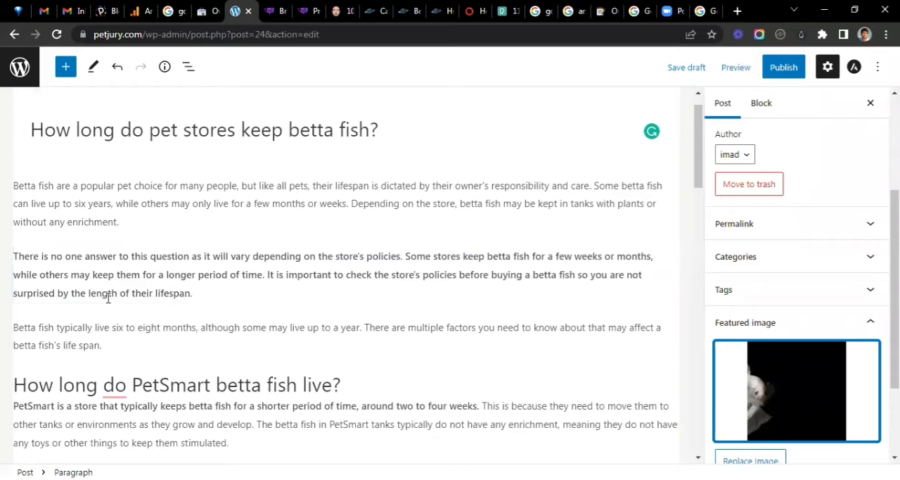
# - Try level H3 on the heading "How long do PetSmart betta fish live?" and set it back to H2
pyautogui.scroll(-3, 108, 299)
pyautogui.moveTo(347, 285); pyautogui.dragTo(15, 278)
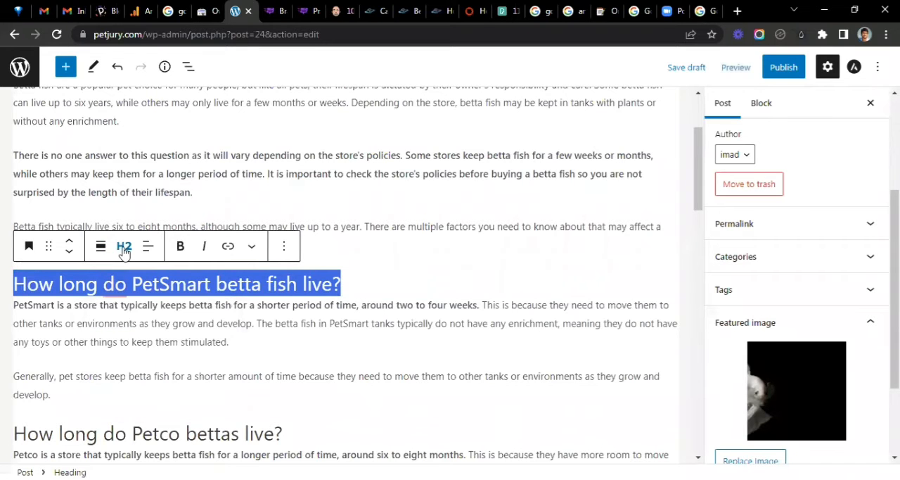
pyautogui.click(124, 249)
pyautogui.click(126, 335)
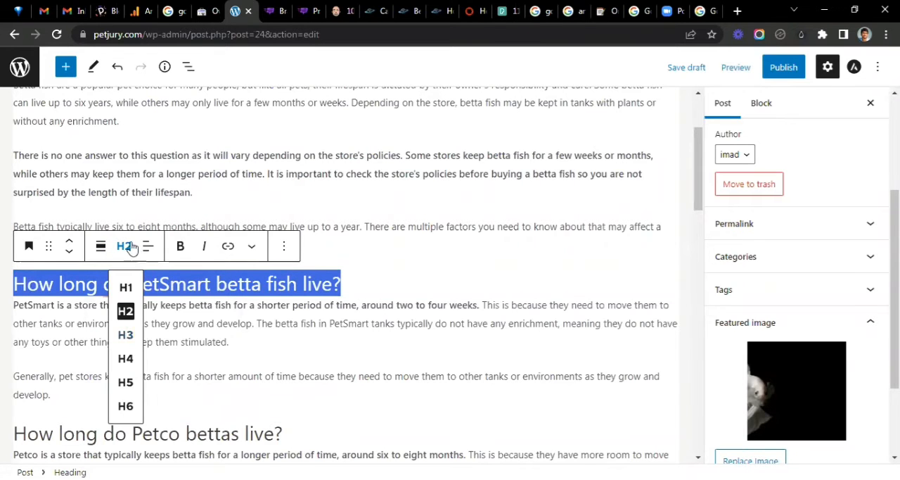
pyautogui.click(124, 245)
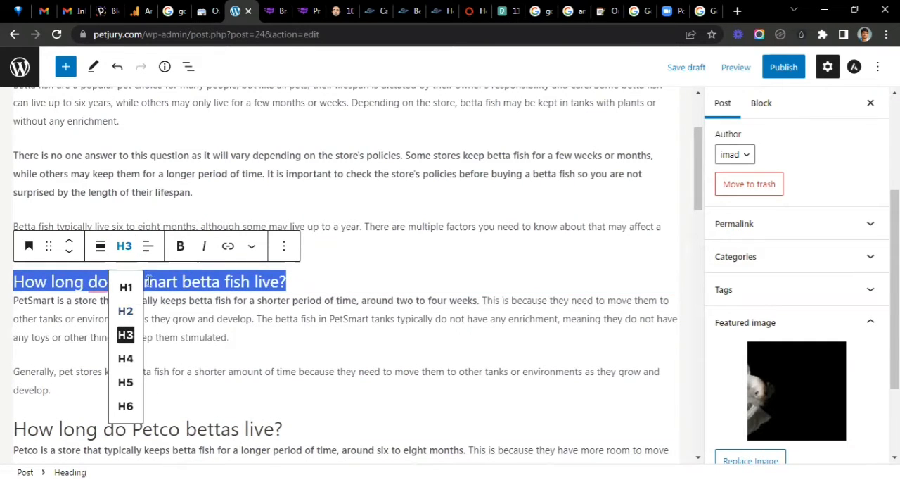
pyautogui.click(124, 309)
# - Review the post's H2 headings, the bold answer paragraph and the introduction in the editor
pyautogui.scroll(-1, 211, 338)
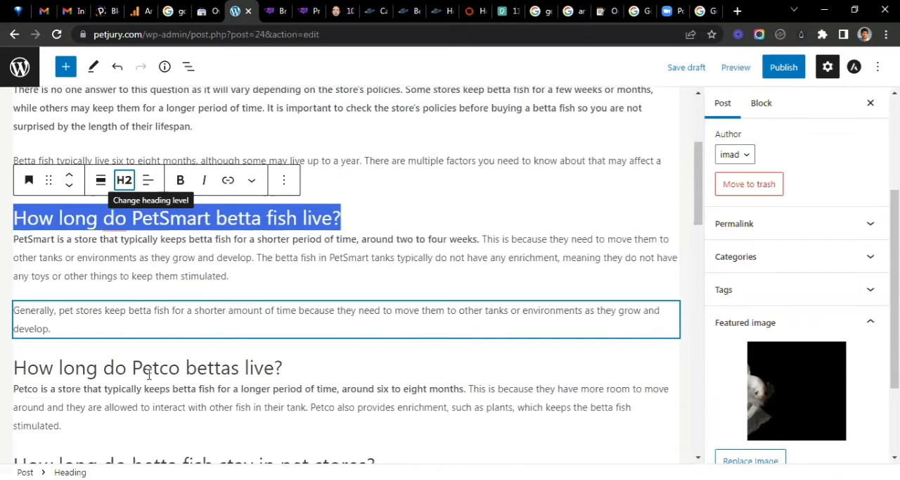
pyautogui.click(153, 367)
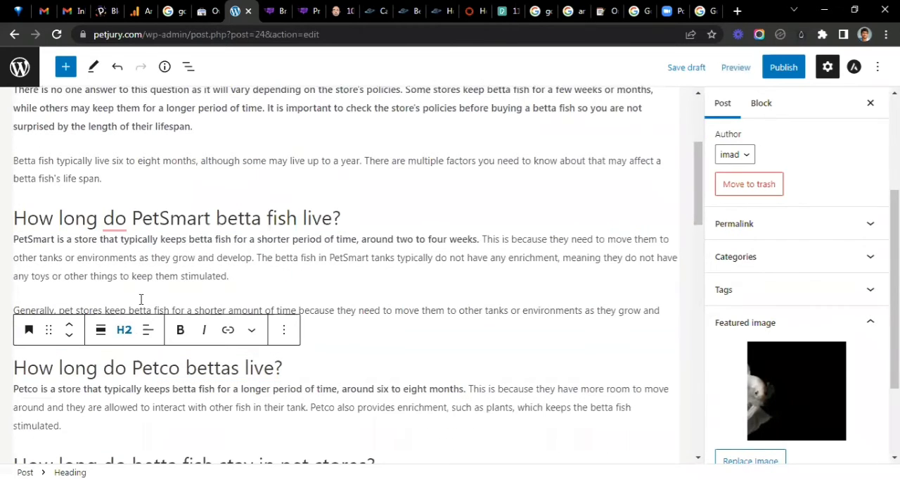
pyautogui.scroll(-3, 155, 295)
pyautogui.click(287, 338)
pyautogui.scroll(-5, 335, 323)
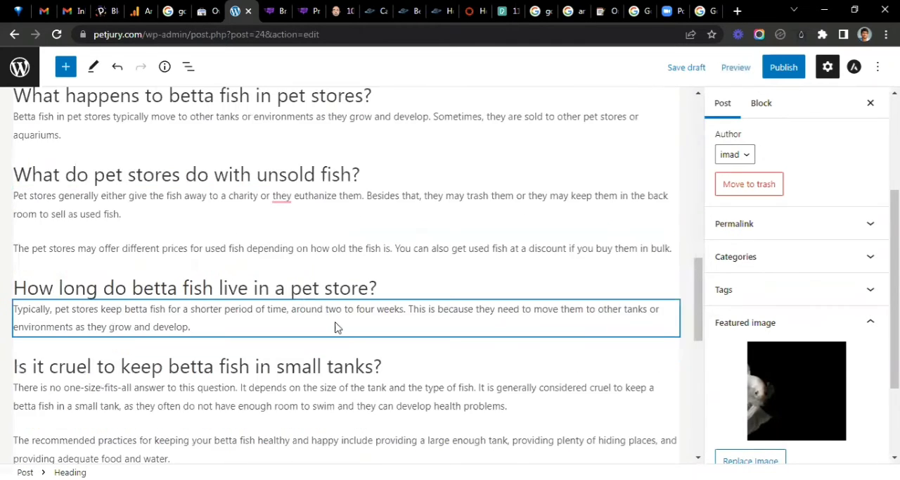
pyautogui.scroll(9, 176, 322)
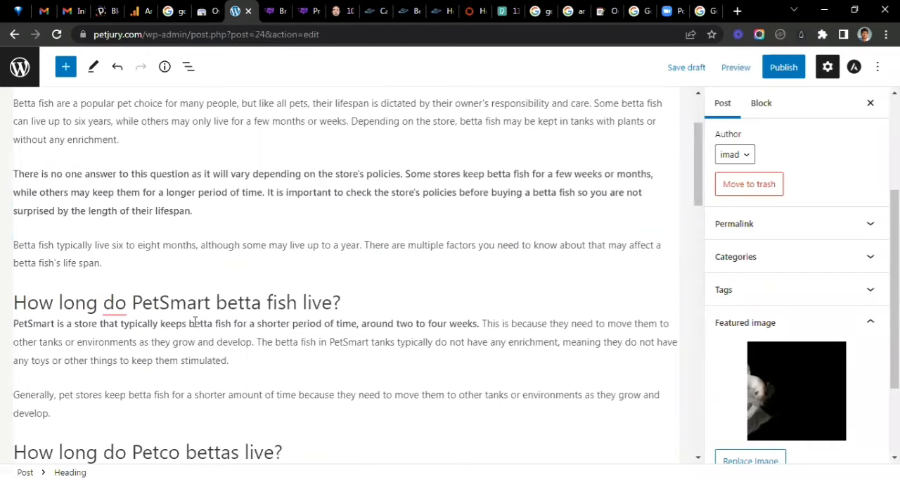
pyautogui.scroll(2, 134, 315)
pyautogui.tripleClick(117, 288)
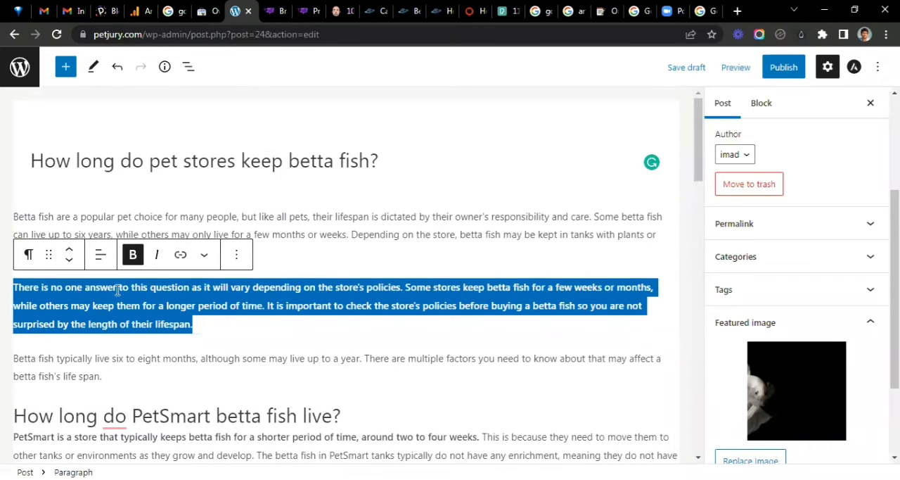
pyautogui.click(326, 234)
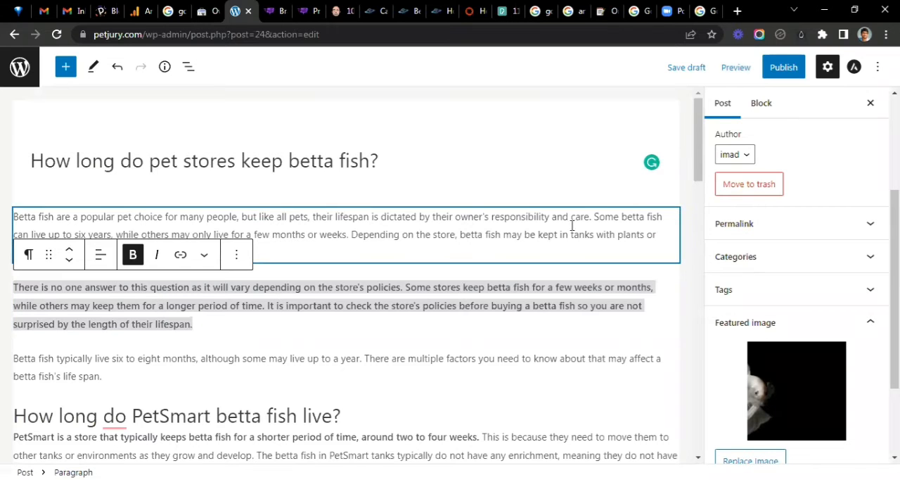
# - Publish the betta fish post and open its live page in a new tab
pyautogui.click(793, 74)
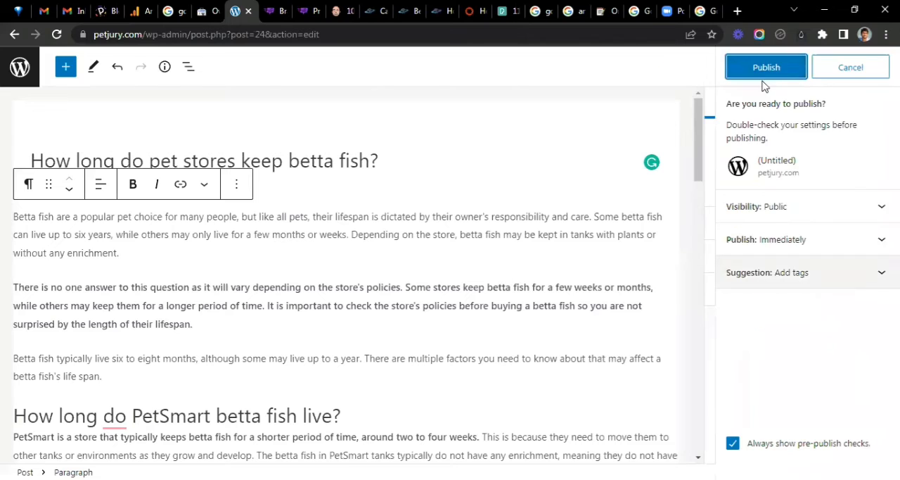
pyautogui.click(765, 70)
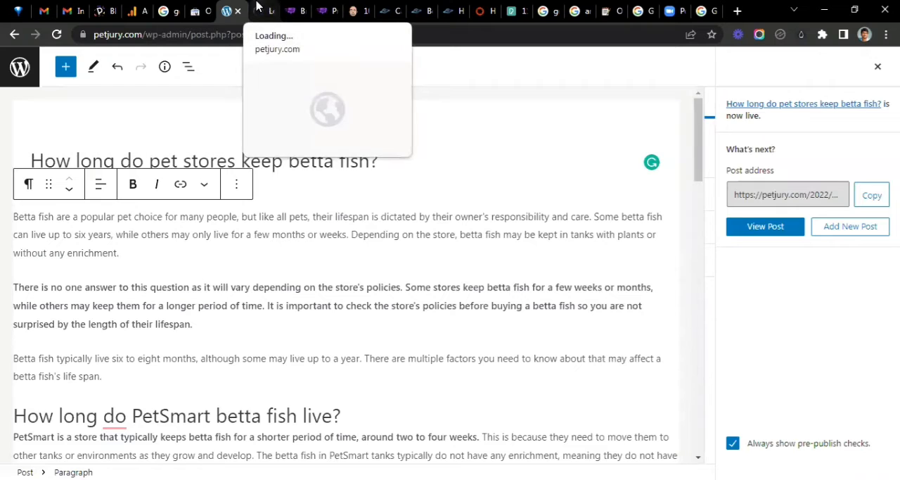
pyautogui.click(257, 7)
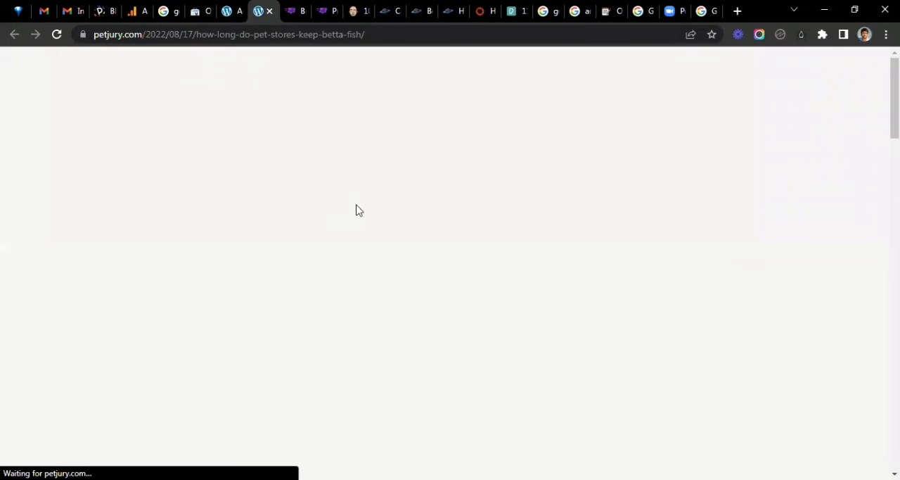
# - Examine the featured image, title and introductory paragraphs of the published post
pyautogui.scroll(-1, 373, 239)
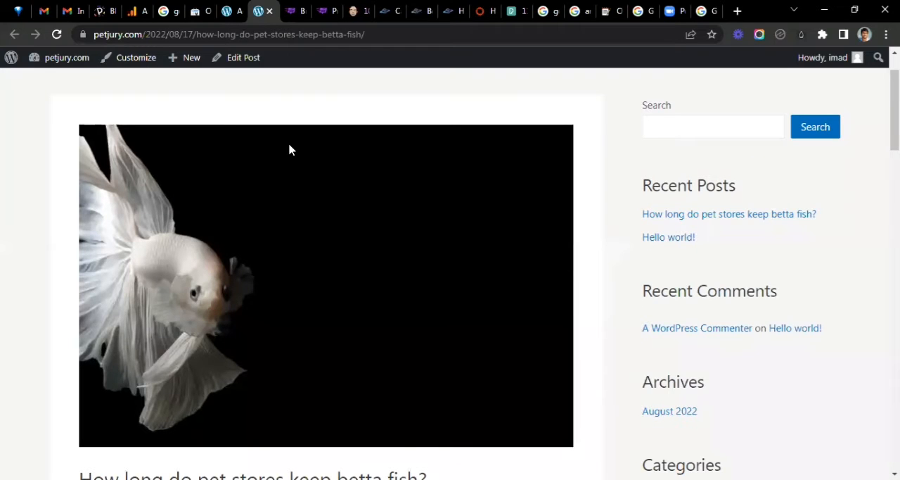
pyautogui.scroll(-1, 289, 148)
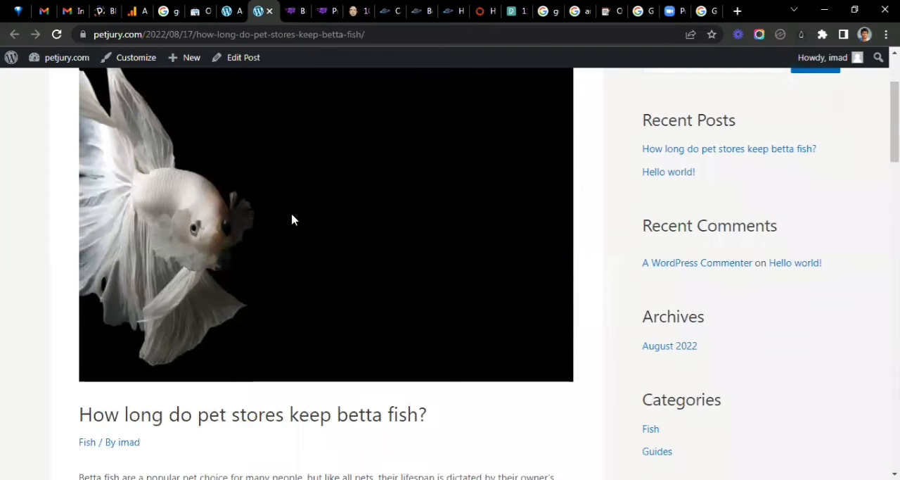
pyautogui.scroll(1, 275, 261)
pyautogui.scroll(-4, 275, 261)
pyautogui.moveTo(140, 216); pyautogui.dragTo(227, 218)
pyautogui.click(285, 236)
pyautogui.scroll(-2, 309, 259)
pyautogui.moveTo(85, 147); pyautogui.dragTo(178, 307)
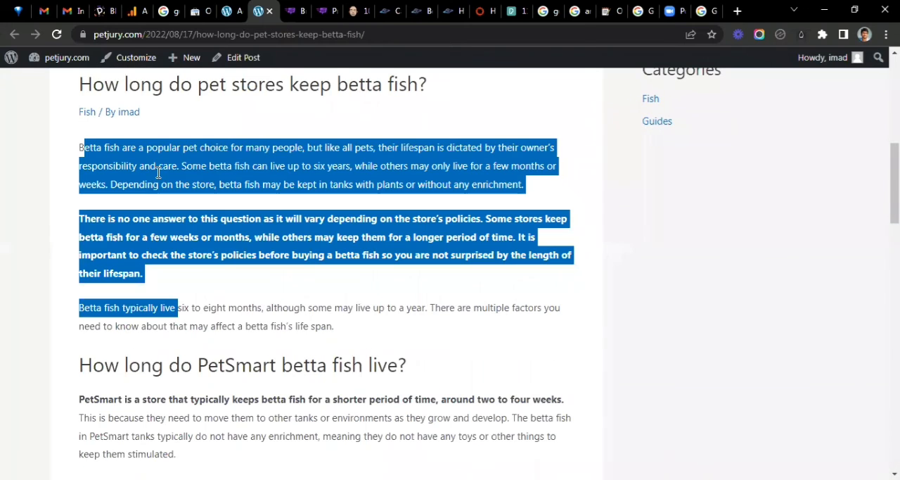
pyautogui.click(159, 171)
# - Read through the published post's question sections down to the end of the article
pyautogui.scroll(-3, 194, 166)
pyautogui.moveTo(153, 203); pyautogui.dragTo(225, 289)
pyautogui.click(207, 281)
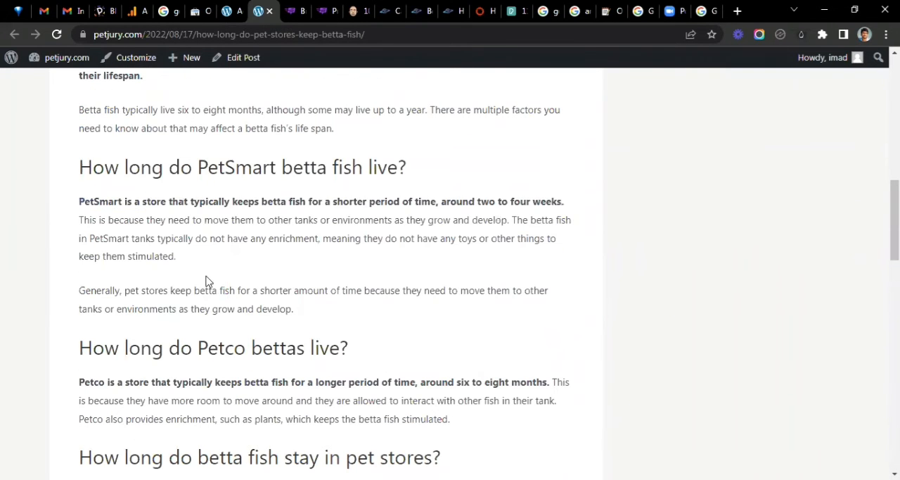
pyautogui.scroll(-2, 211, 183)
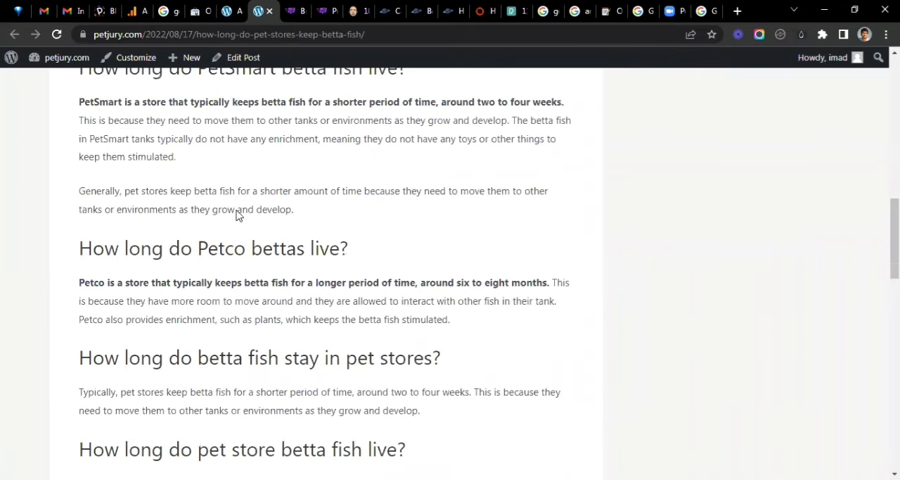
pyautogui.scroll(-2, 232, 246)
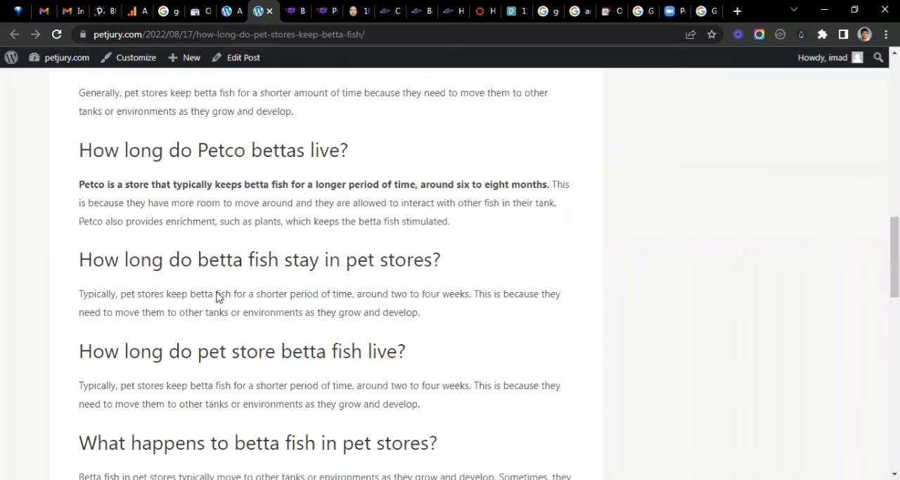
pyautogui.scroll(5, 313, 185)
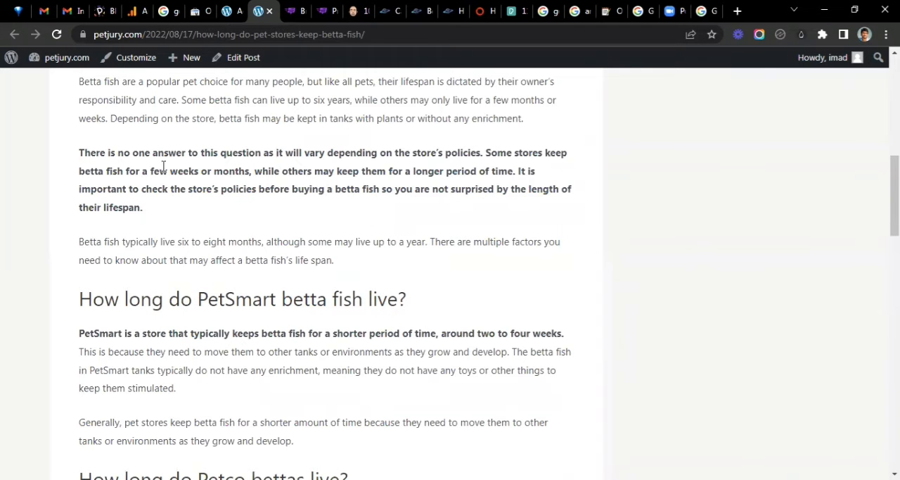
pyautogui.moveTo(153, 171); pyautogui.dragTo(328, 188)
pyautogui.click(317, 232)
pyautogui.scroll(-1, 317, 233)
pyautogui.scroll(-15, 317, 233)
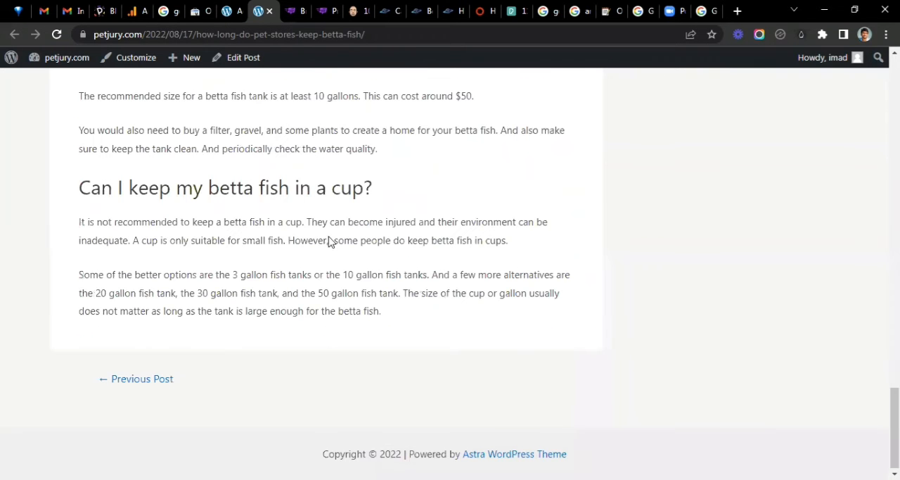
pyautogui.scroll(10, 328, 241)
pyautogui.scroll(5, 377, 270)
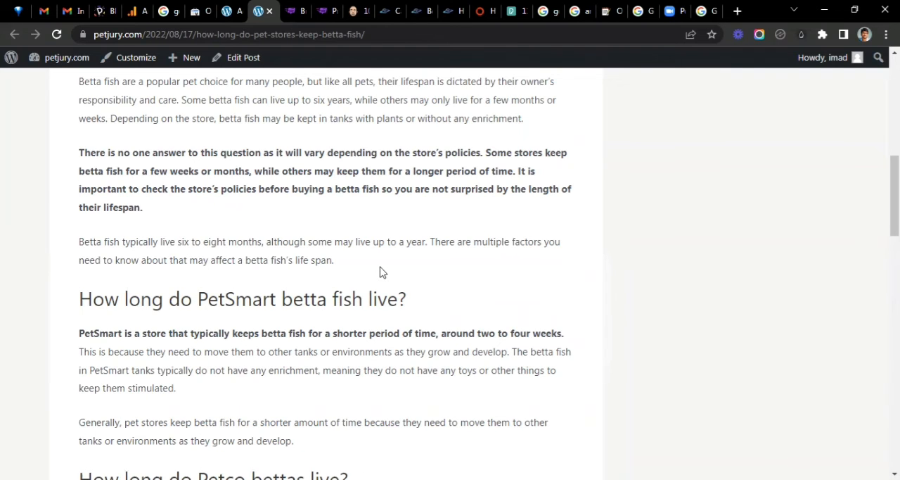
# - Check the published post's bold answer, PetSmart and Petco sections again, ending at its web address
pyautogui.scroll(3, 365, 266)
pyautogui.scroll(-3, 352, 260)
pyautogui.moveTo(363, 176); pyautogui.dragTo(433, 183)
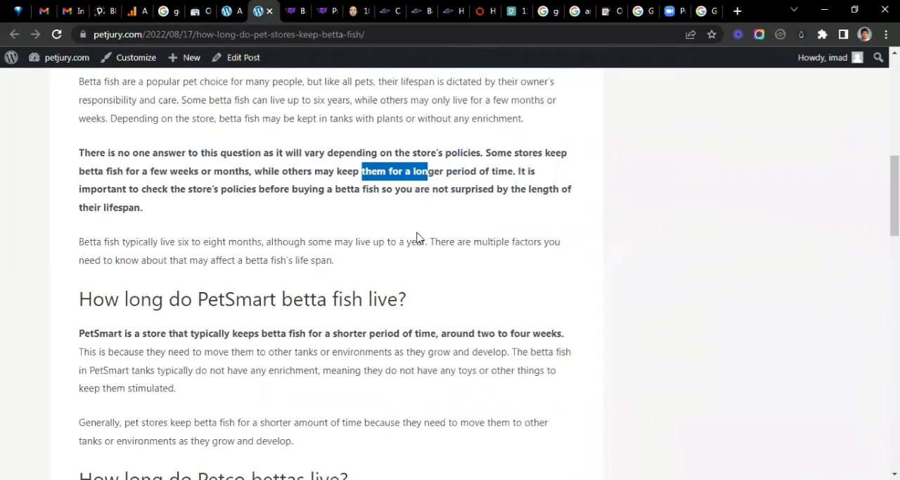
pyautogui.click(317, 214)
pyautogui.scroll(-3, 318, 215)
pyautogui.moveTo(318, 217); pyautogui.dragTo(434, 239)
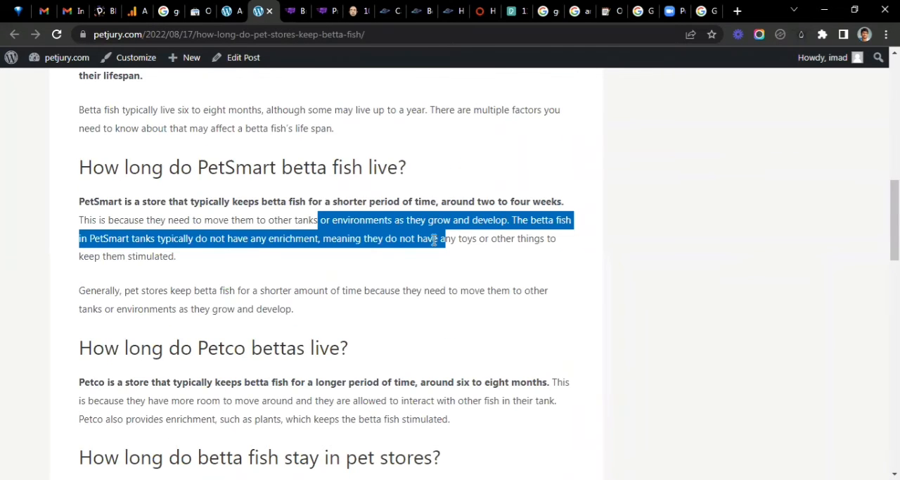
pyautogui.click(308, 248)
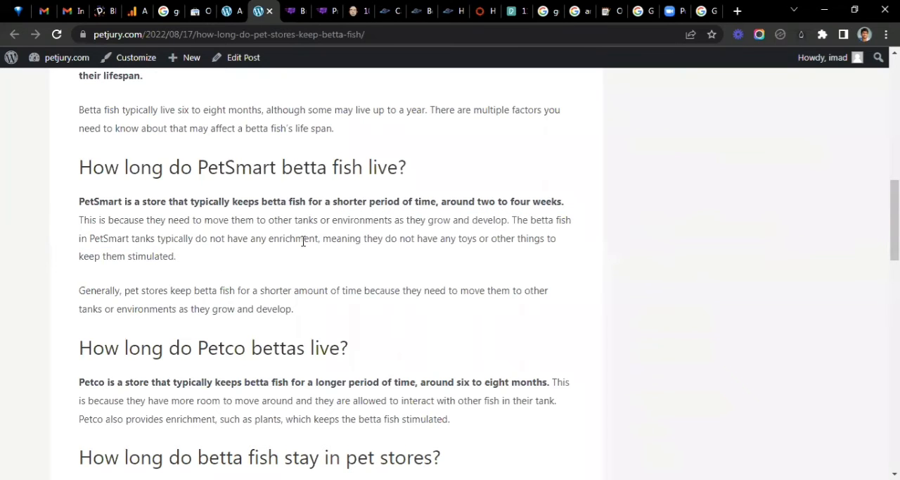
pyautogui.scroll(-2, 303, 240)
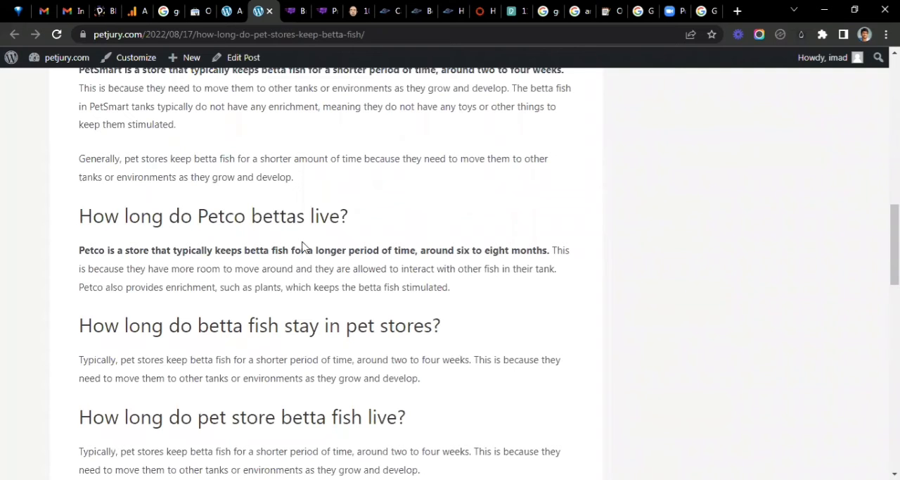
pyautogui.scroll(-9, 303, 241)
pyautogui.scroll(5, 246, 102)
pyautogui.scroll(14, 246, 102)
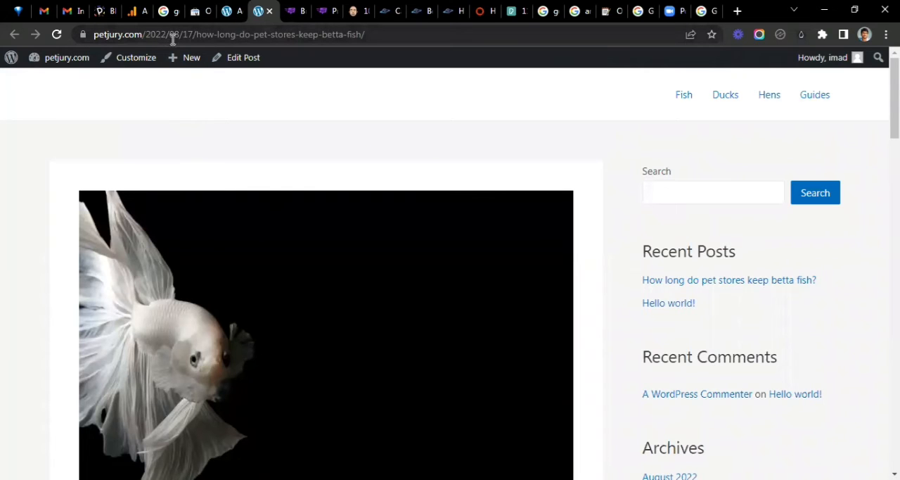
# - Return to the WordPress admin, set the site's permalink structure to Post name and save the changes
pyautogui.click(234, 21)
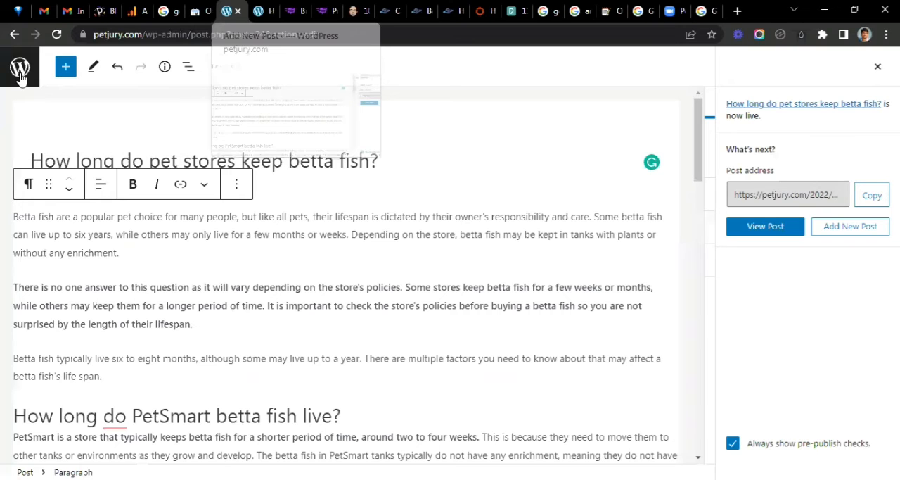
pyautogui.click(21, 77)
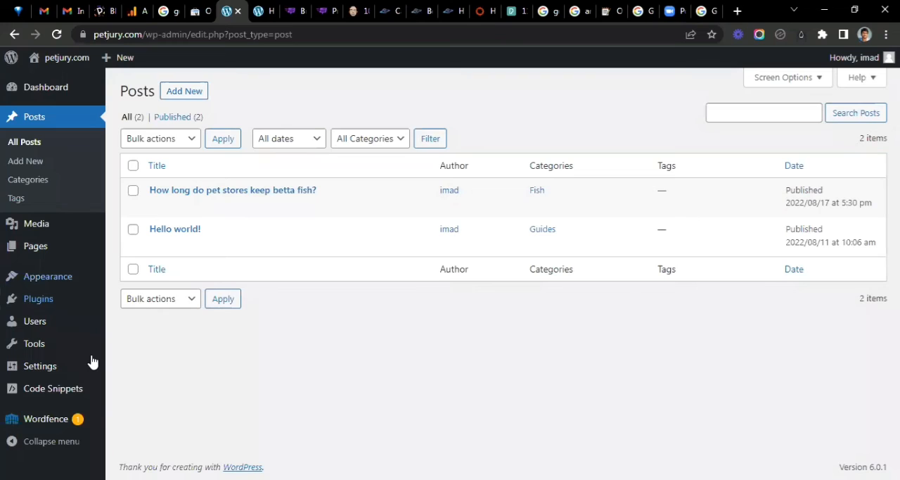
pyautogui.moveTo(94, 363)
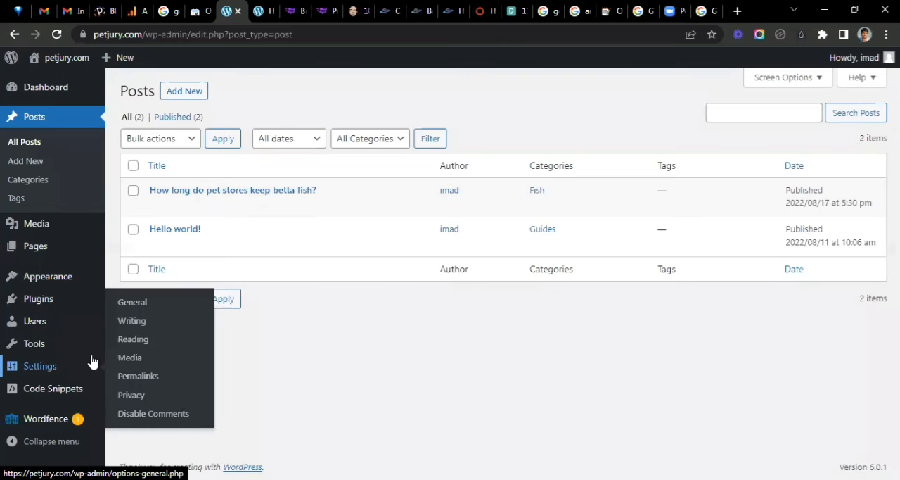
pyautogui.click(135, 377)
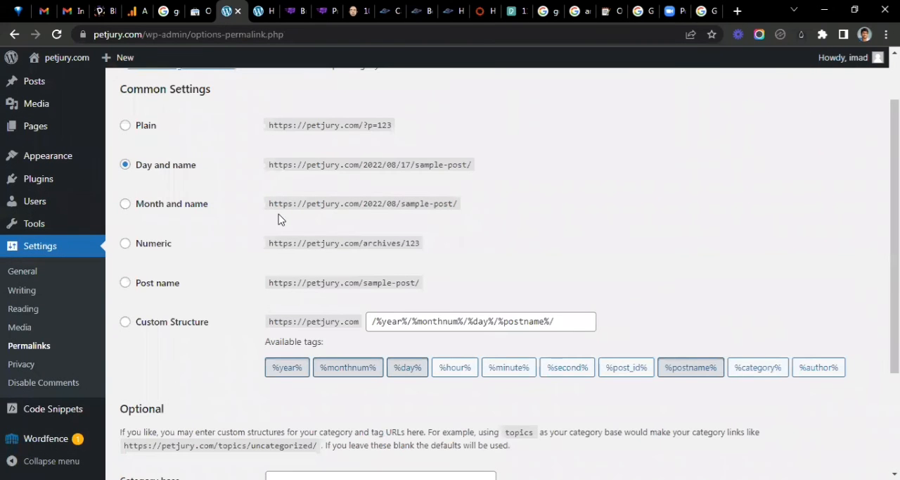
pyautogui.scroll(-1, 134, 223)
pyautogui.click(126, 218)
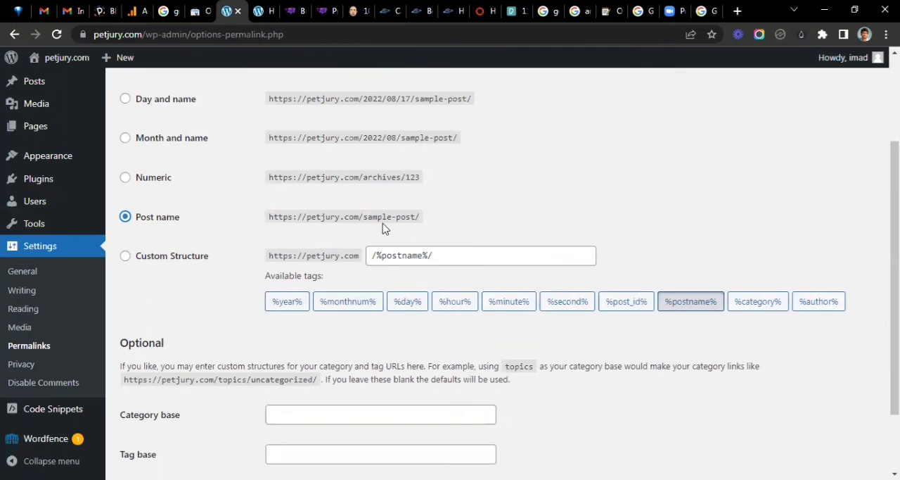
pyautogui.scroll(-2, 384, 227)
pyautogui.click(161, 410)
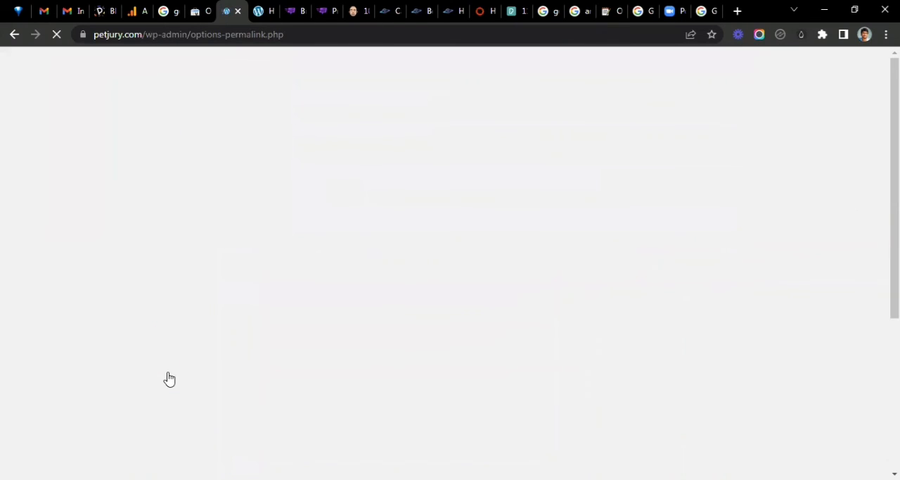
# - Reload the published post to test its old dated address and return to the permalink settings
pyautogui.click(266, 6)
pyautogui.press('F5')
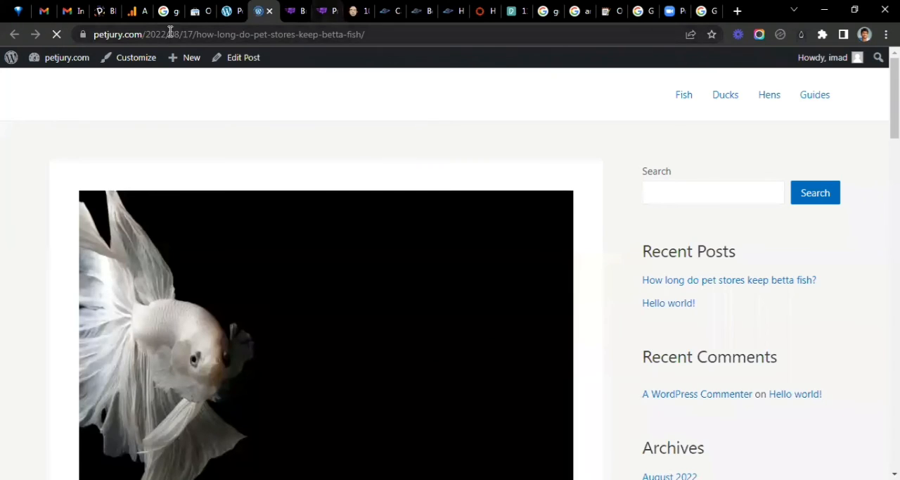
pyautogui.hotkey('ctrl', 'shift', 'Tab')
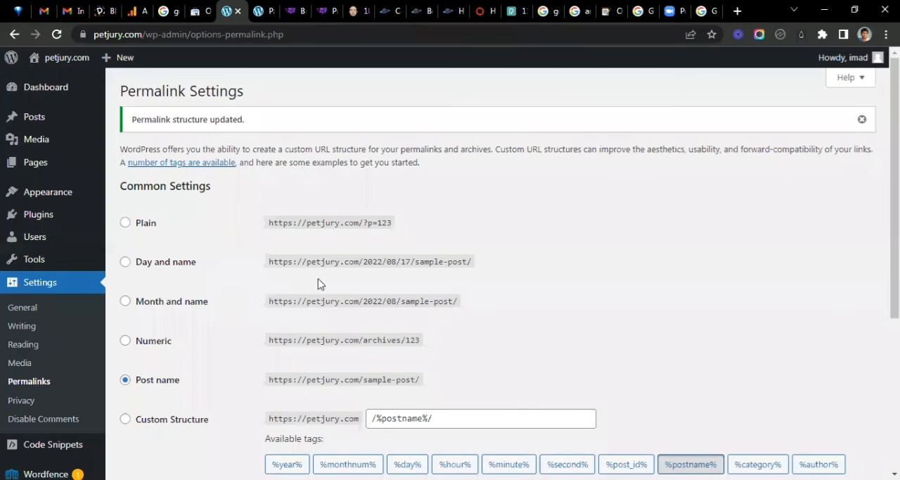
# - Compare the example URLs of the Post name and Day and name permalink structures
pyautogui.scroll(-1, 275, 197)
pyautogui.scroll(-2, 272, 184)
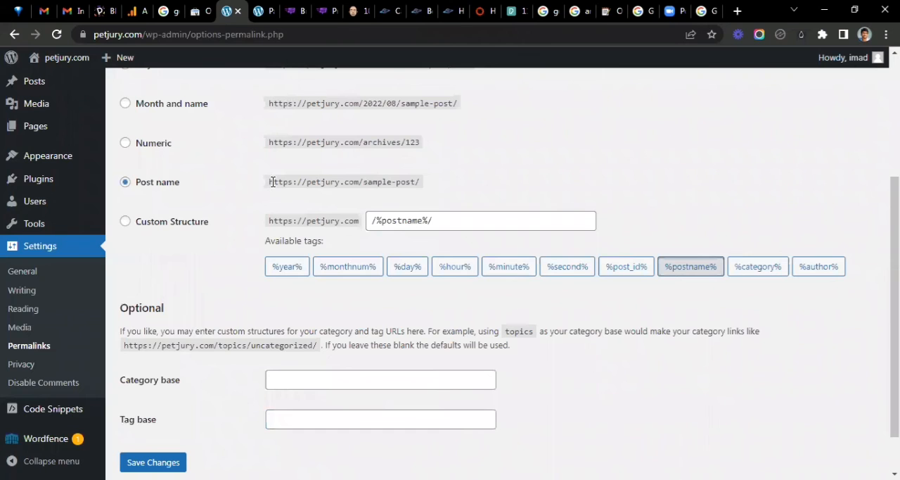
pyautogui.moveTo(271, 182); pyautogui.dragTo(351, 182)
pyautogui.moveTo(363, 181); pyautogui.dragTo(421, 182)
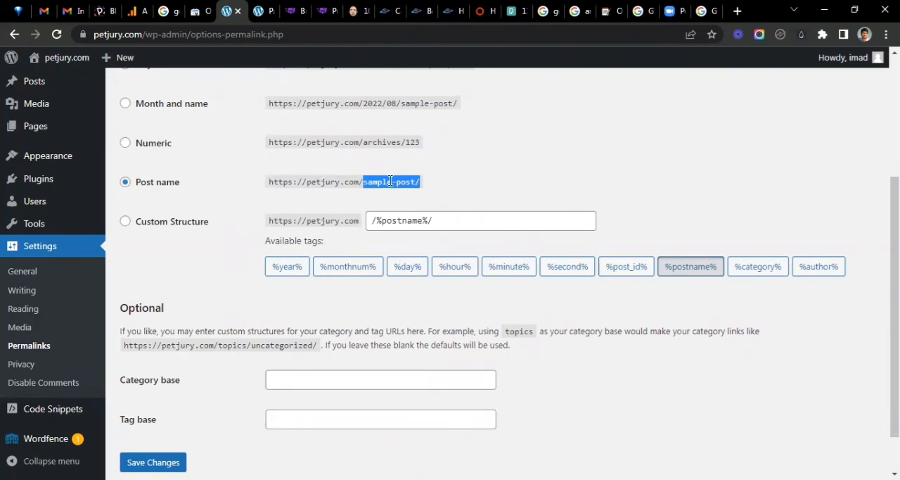
pyautogui.click(380, 182)
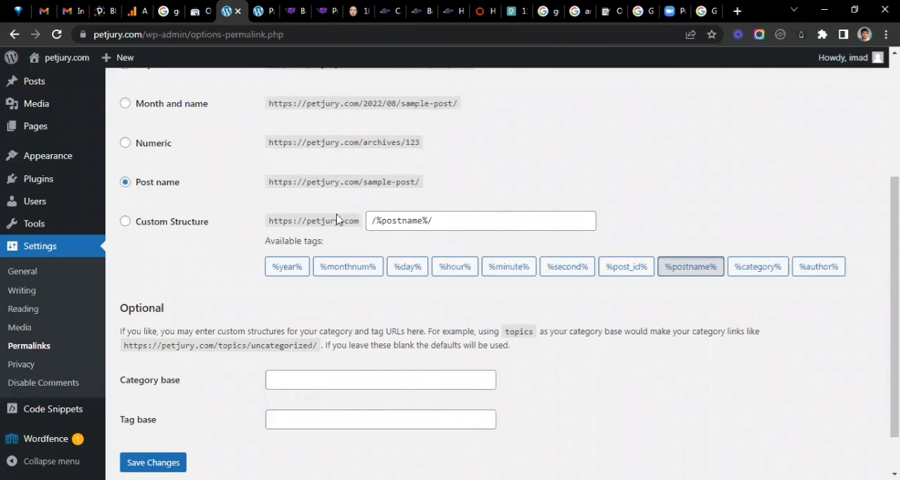
pyautogui.scroll(2, 336, 220)
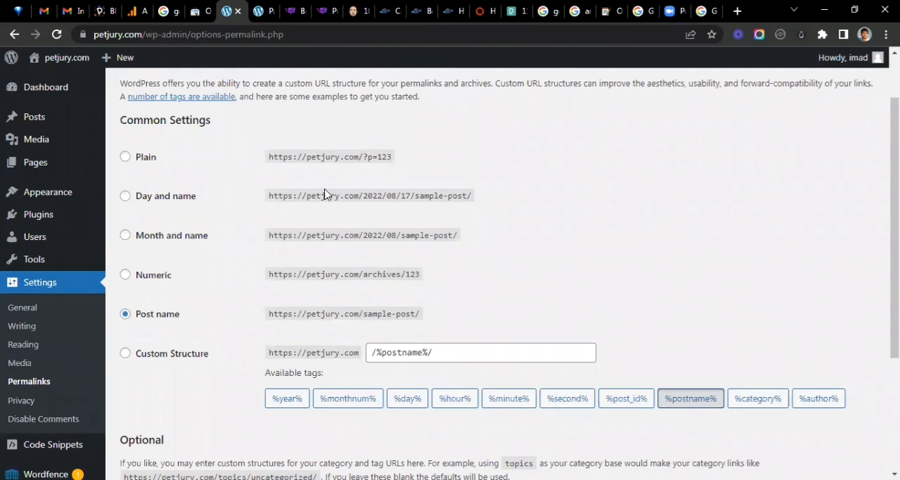
pyautogui.moveTo(363, 196); pyautogui.dragTo(478, 196)
pyautogui.click(397, 198)
pyautogui.scroll(-2, 384, 193)
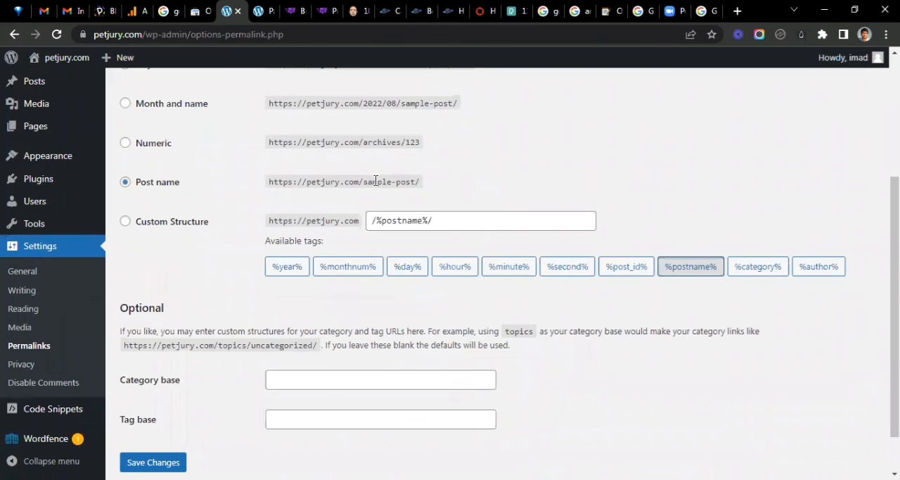
pyautogui.moveTo(420, 188); pyautogui.dragTo(261, 187)
pyautogui.click(102, 320)
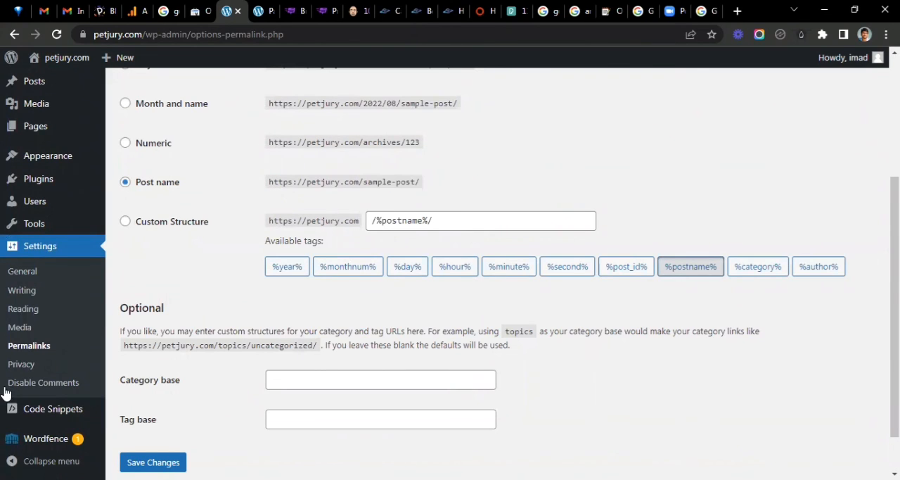